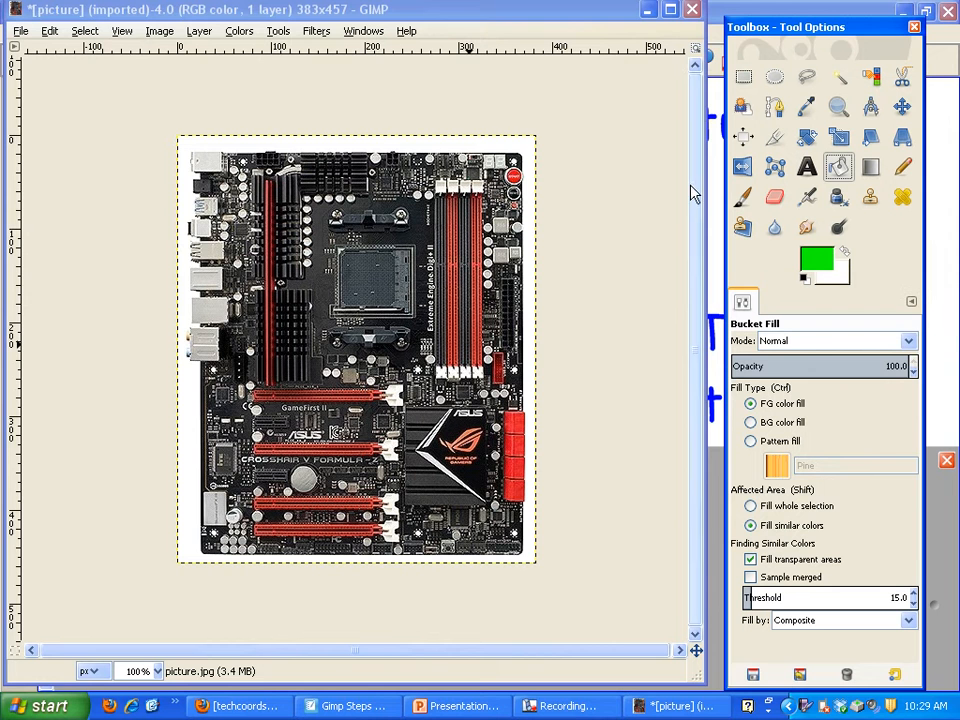
Bucket-fill the white background around the motherboard with the green foreground color.
click(495, 148)
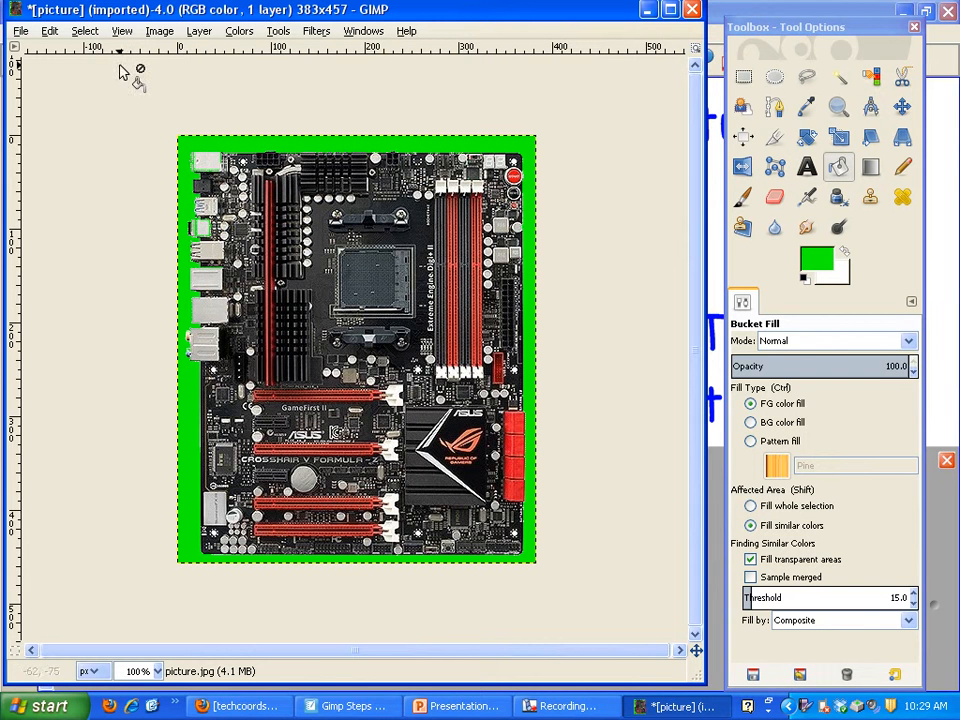
Swap the foreground and background colors so white is in front, and choose the Pencil with the "1. Pixel" brush.
click(122, 31)
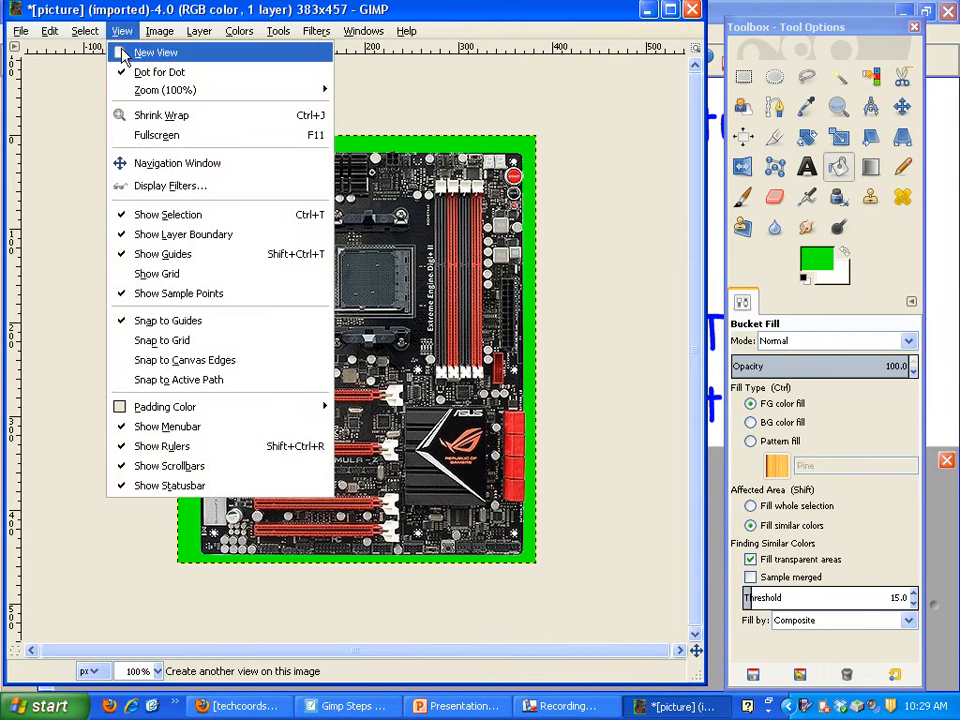
mouse_move(135, 92)
click(450, 233)
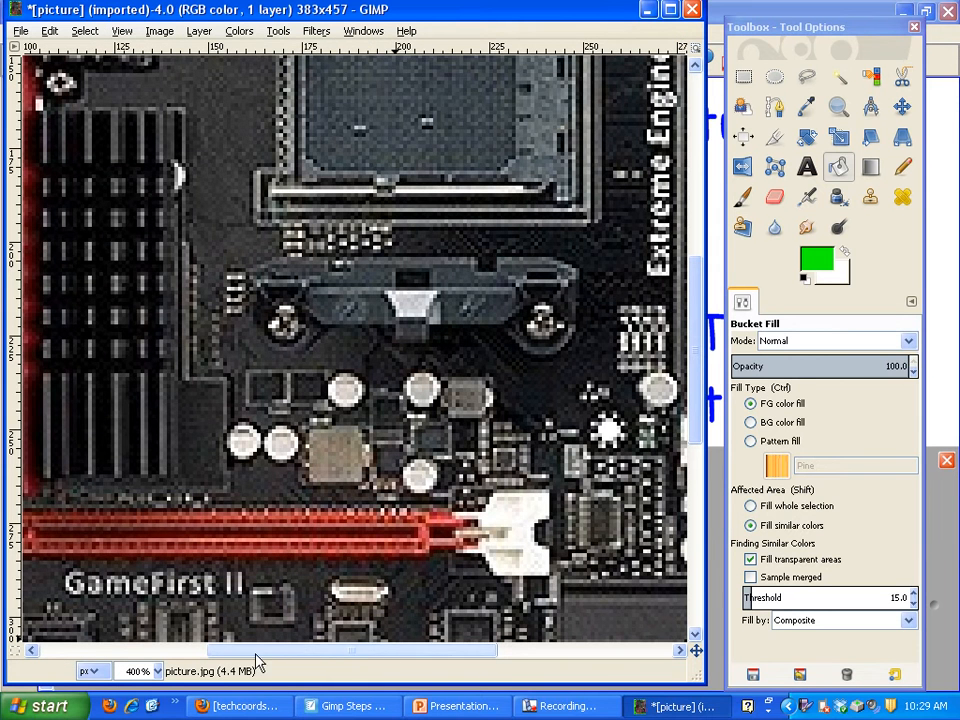
drag(268, 656, 101, 654)
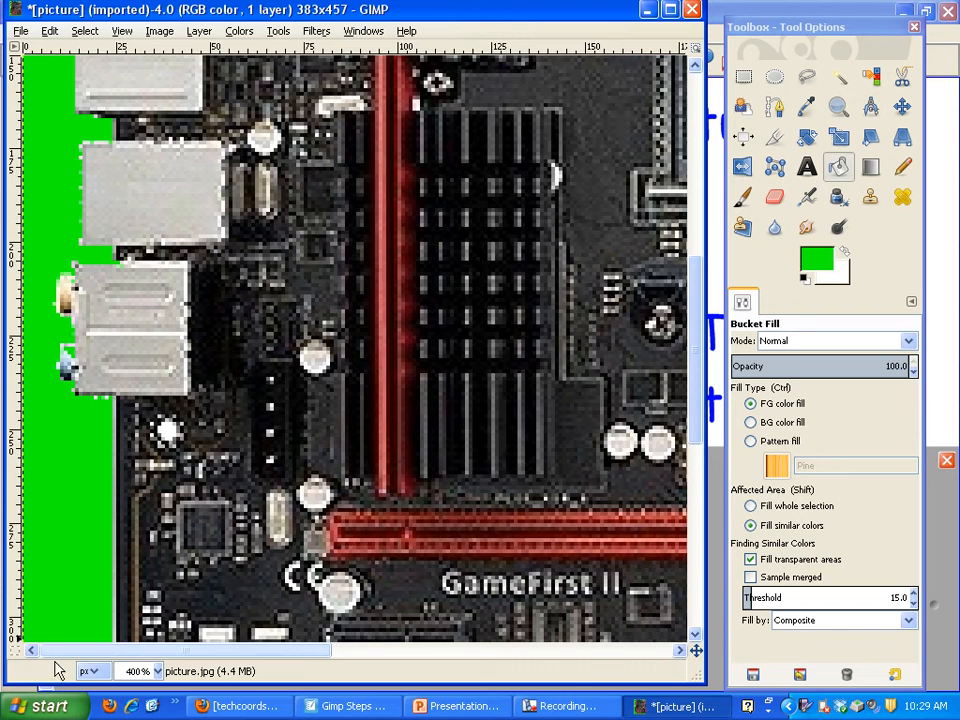
drag(695, 363, 698, 193)
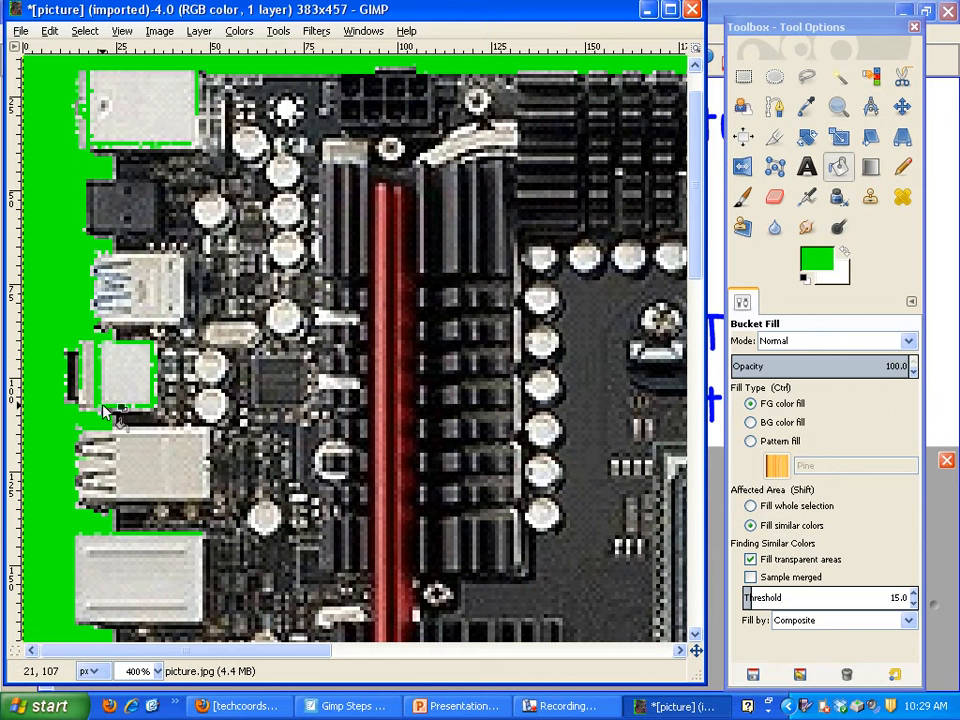
click(847, 254)
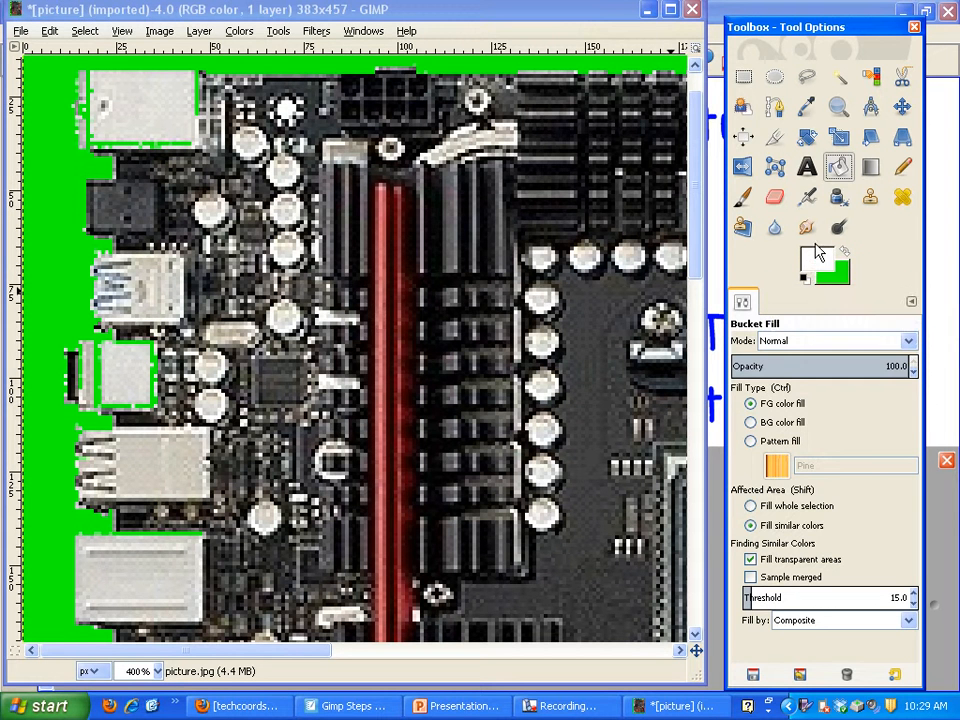
click(901, 166)
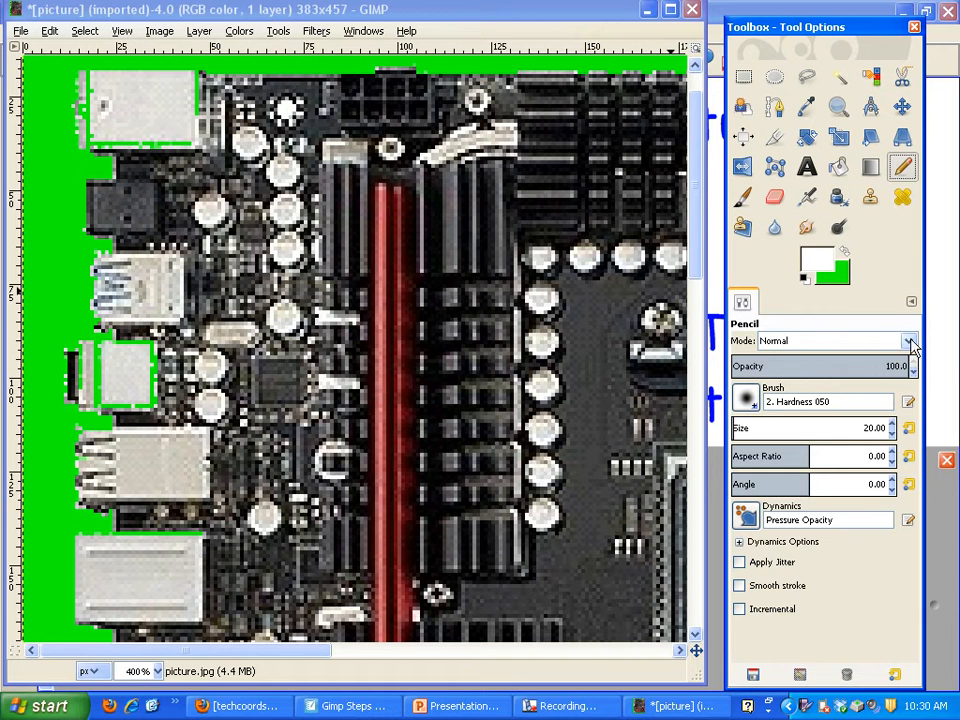
click(748, 400)
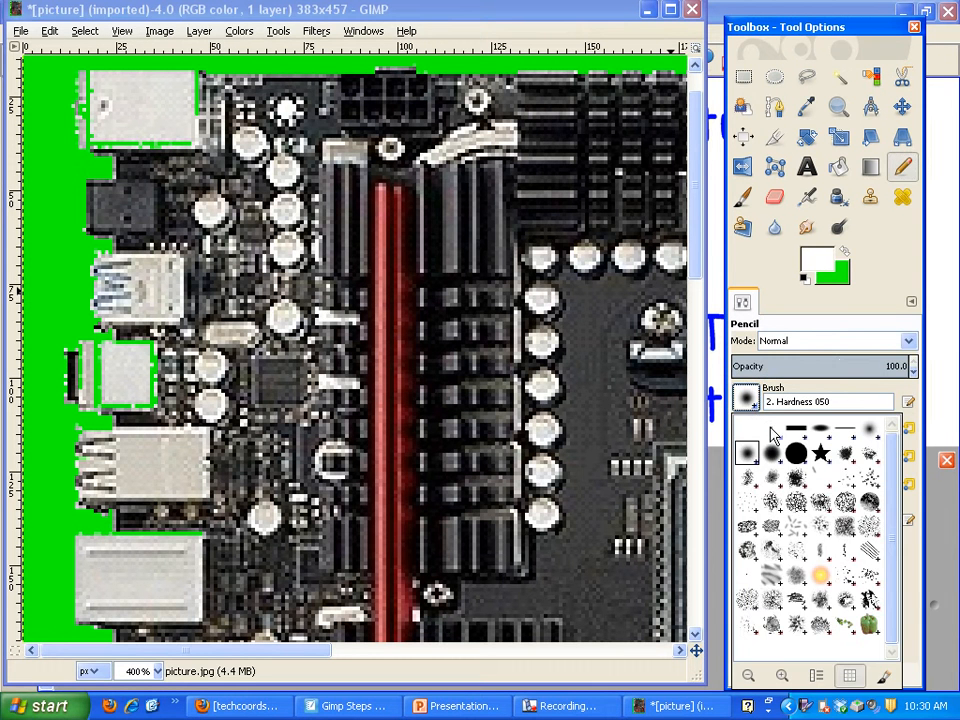
click(772, 431)
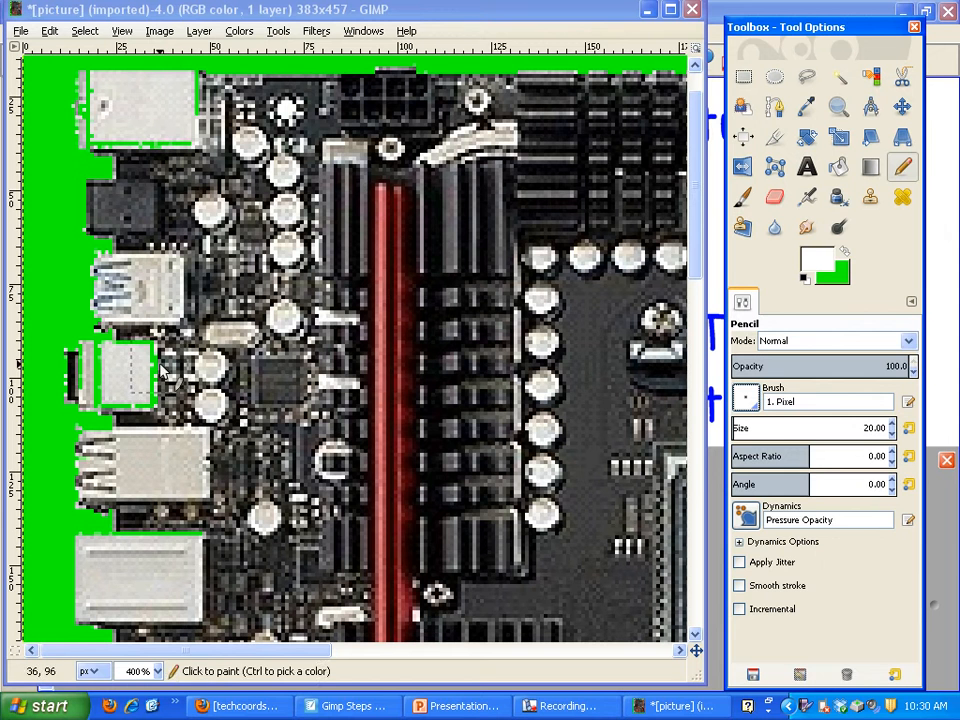
Set the Pencil's brush size to 1.00.
click(748, 400)
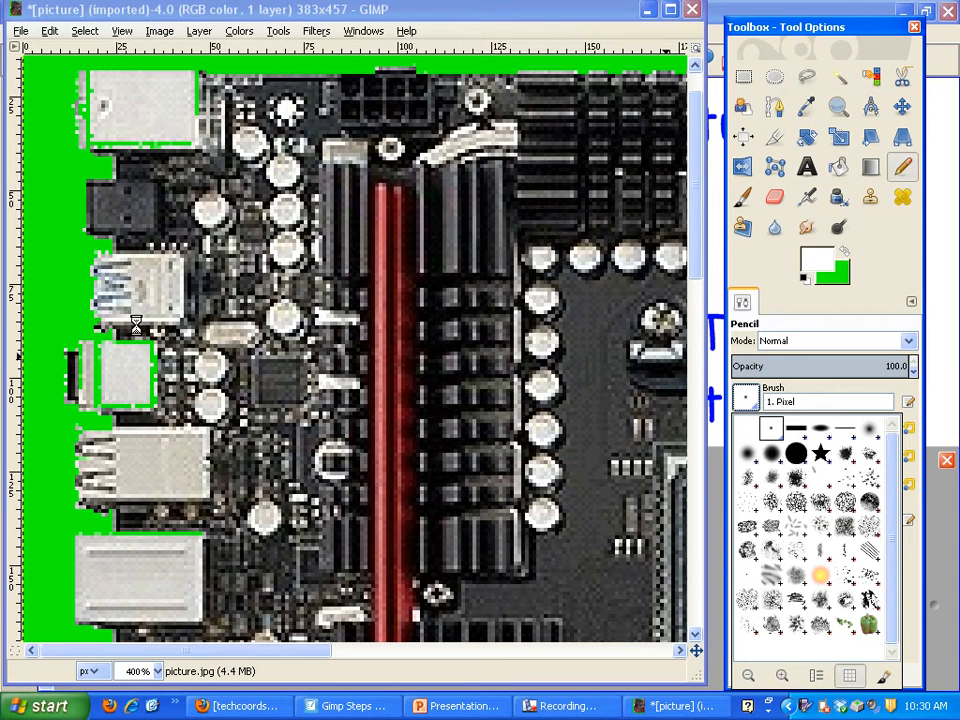
click(568, 706)
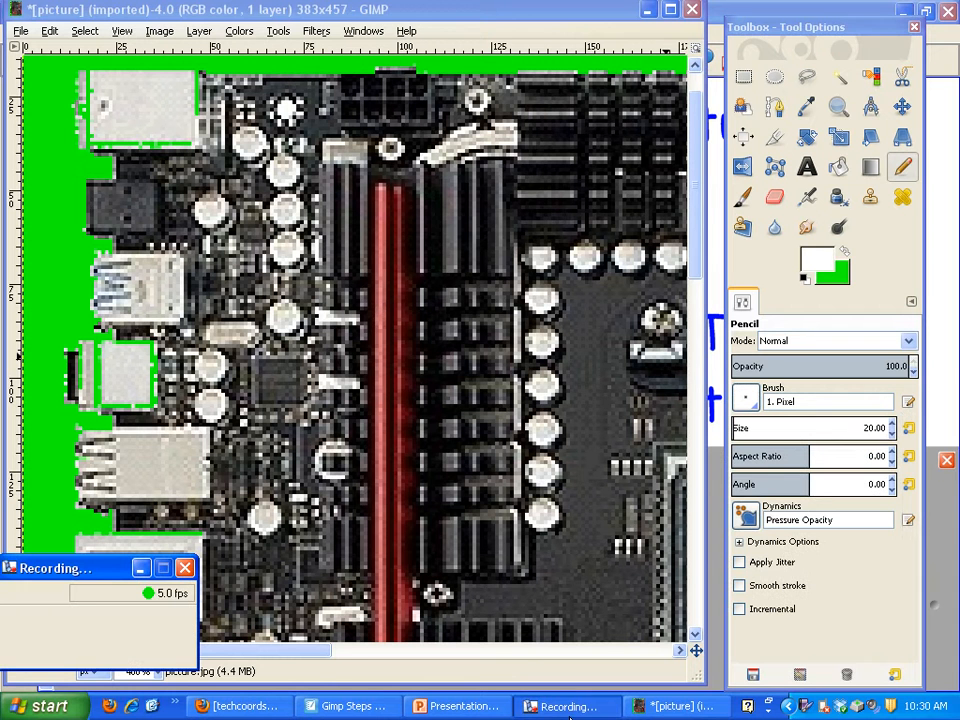
click(22, 638)
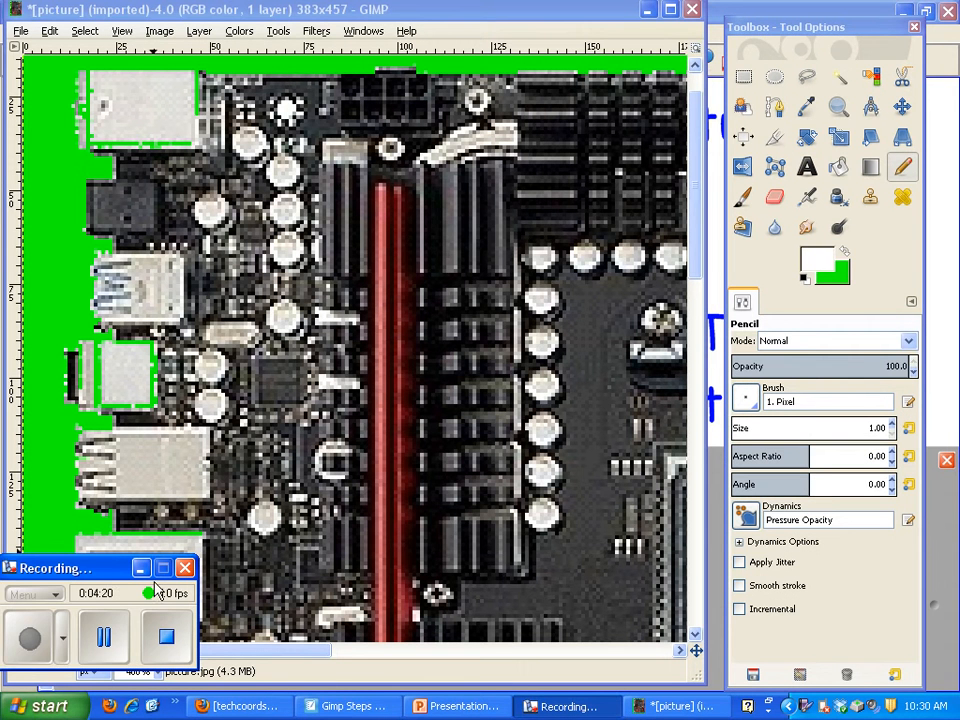
drag(862, 428, 898, 428)
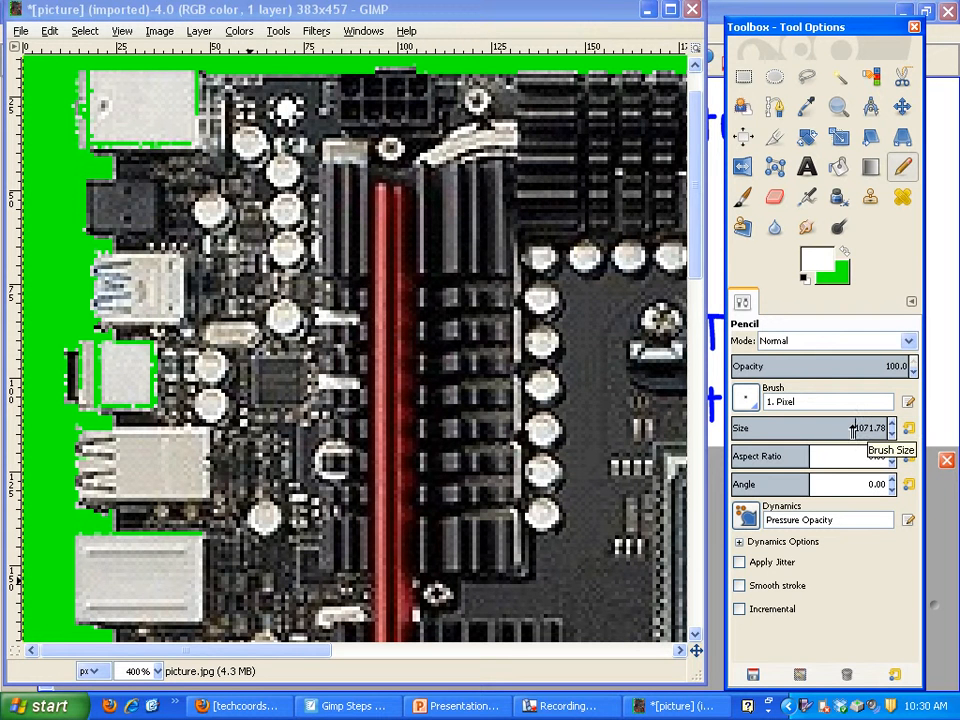
drag(847, 425, 892, 427)
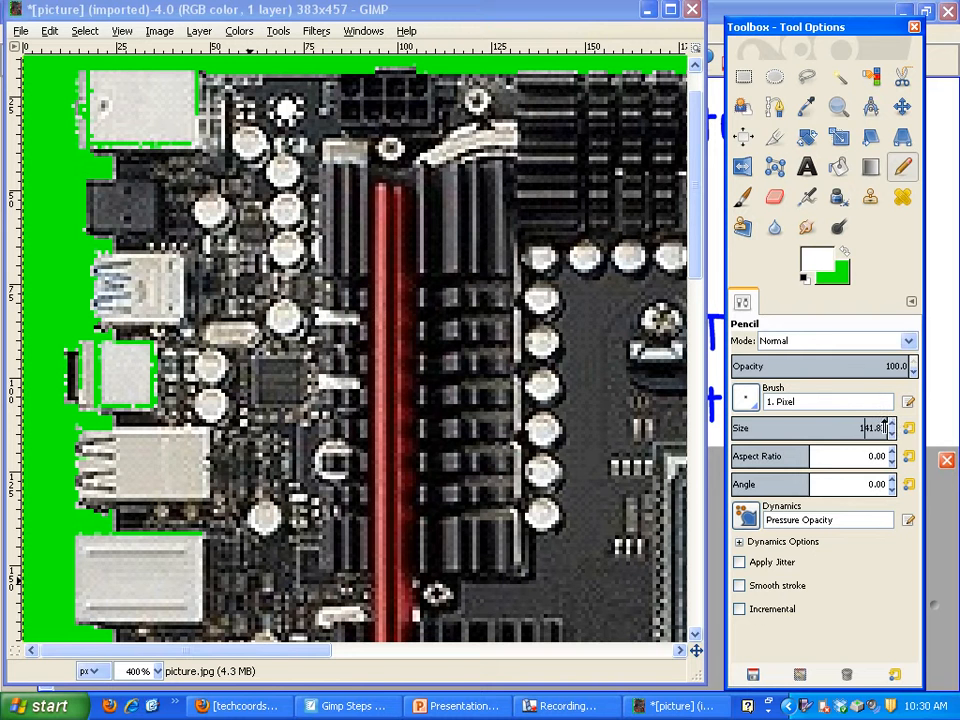
key(Return)
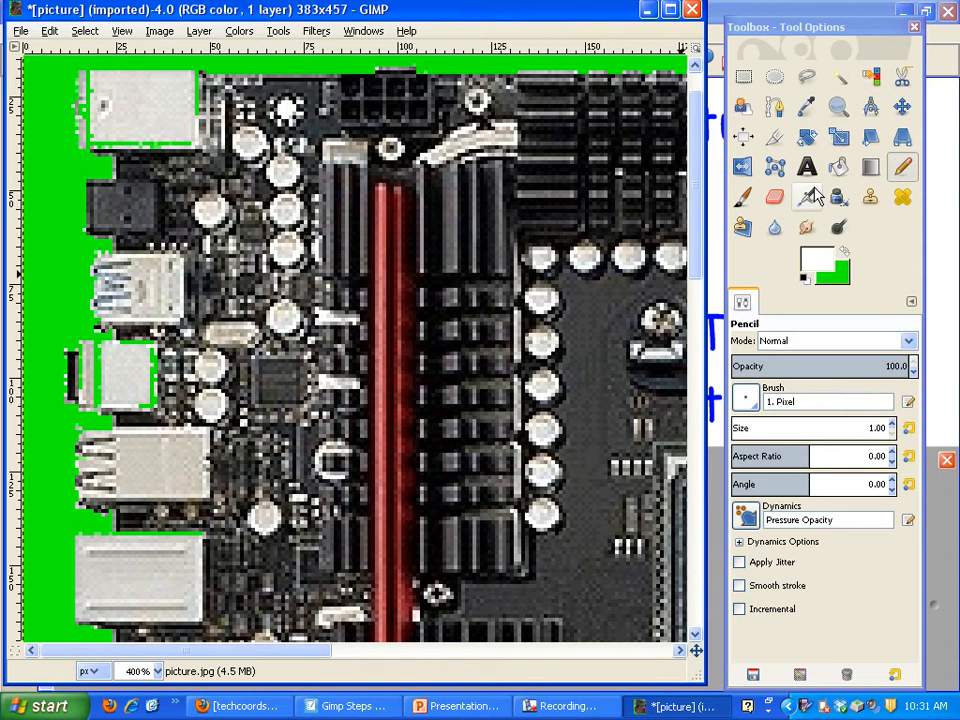
Turn the stray green outline of the small white connector on the board's left edge white with Pencil strokes and Bucket Fill.
key(shift+b)
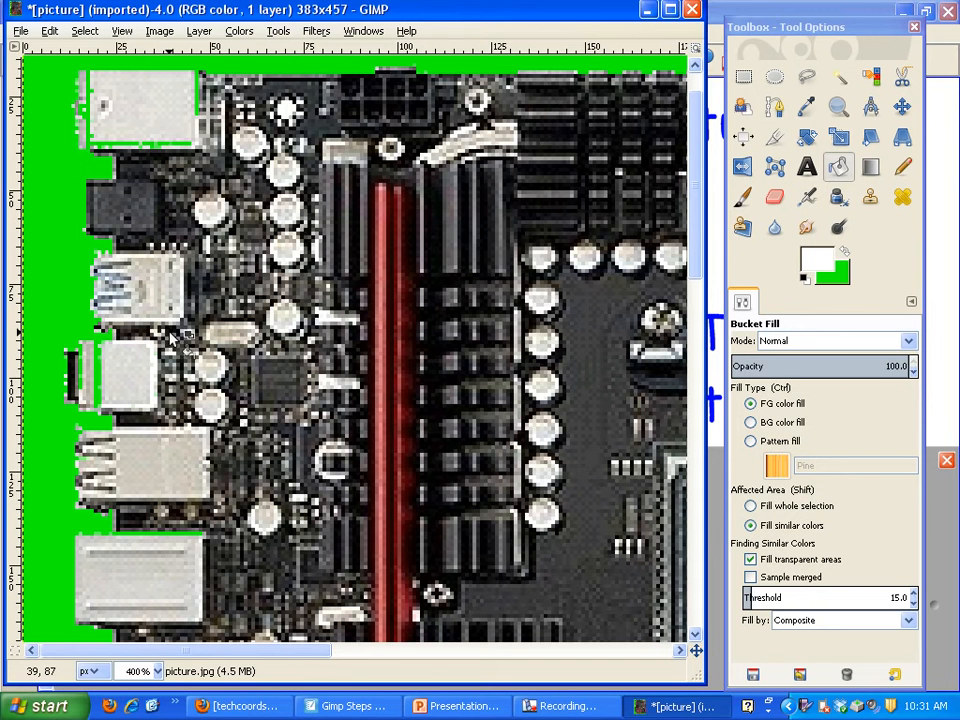
click(902, 167)
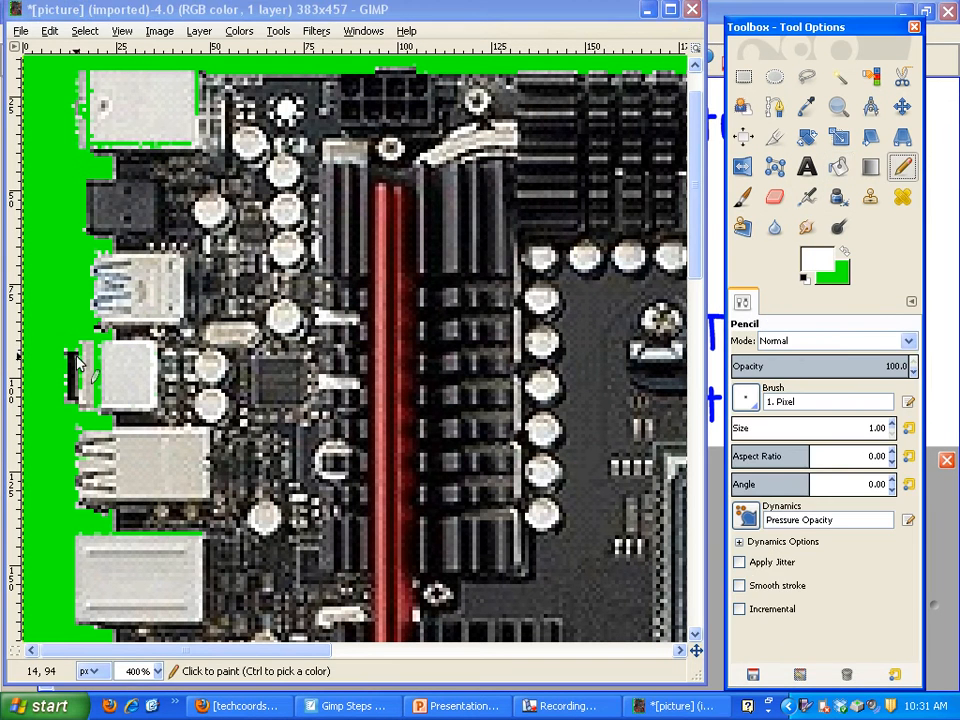
click(98, 343)
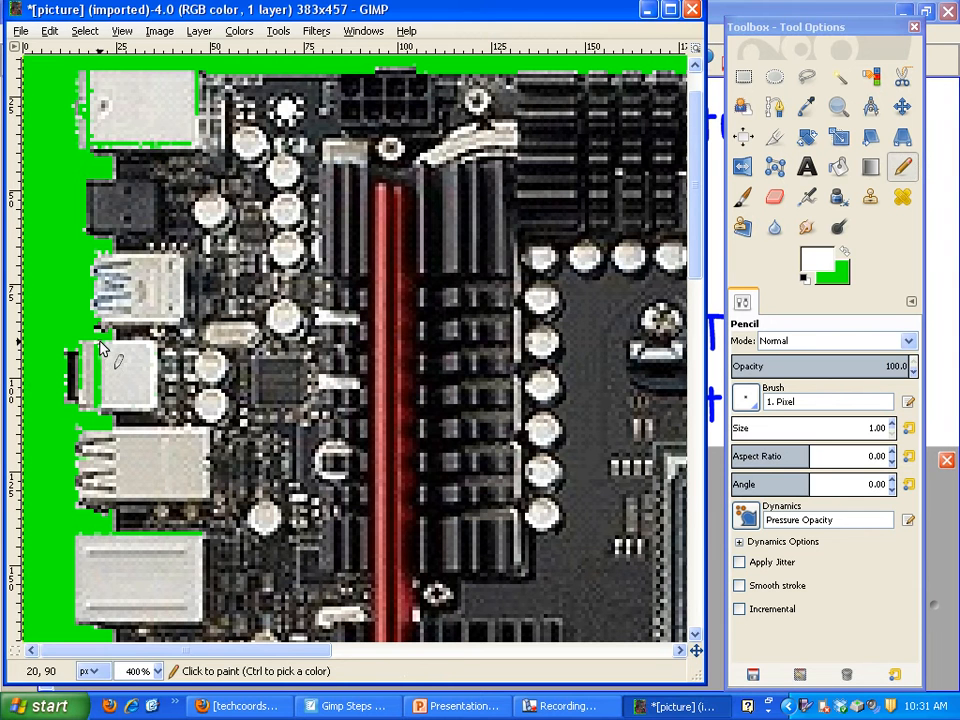
drag(100, 342, 99, 379)
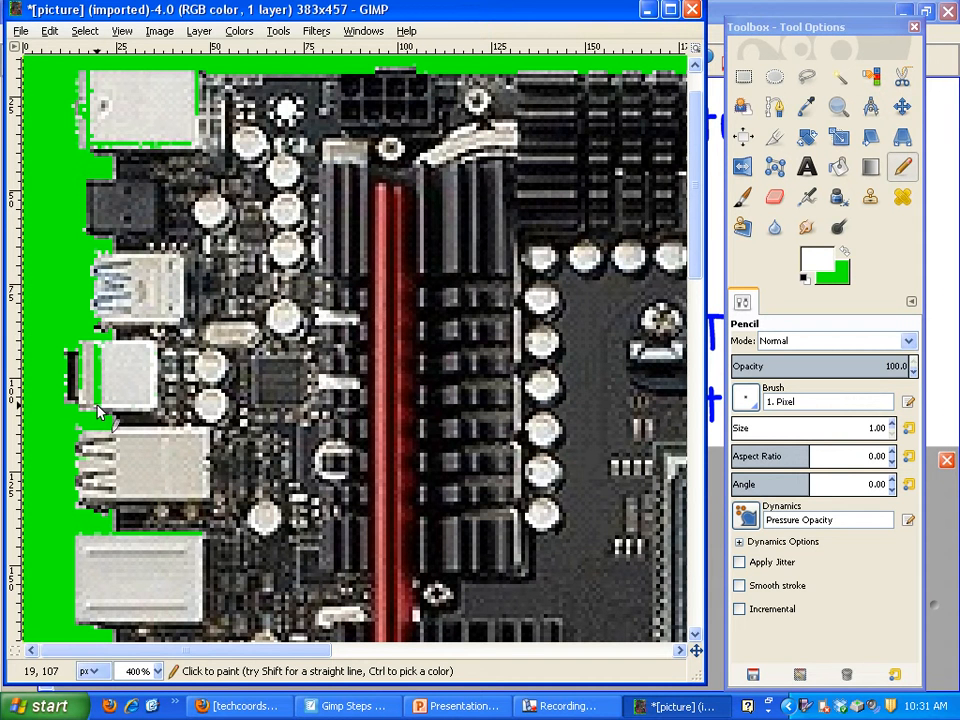
click(840, 167)
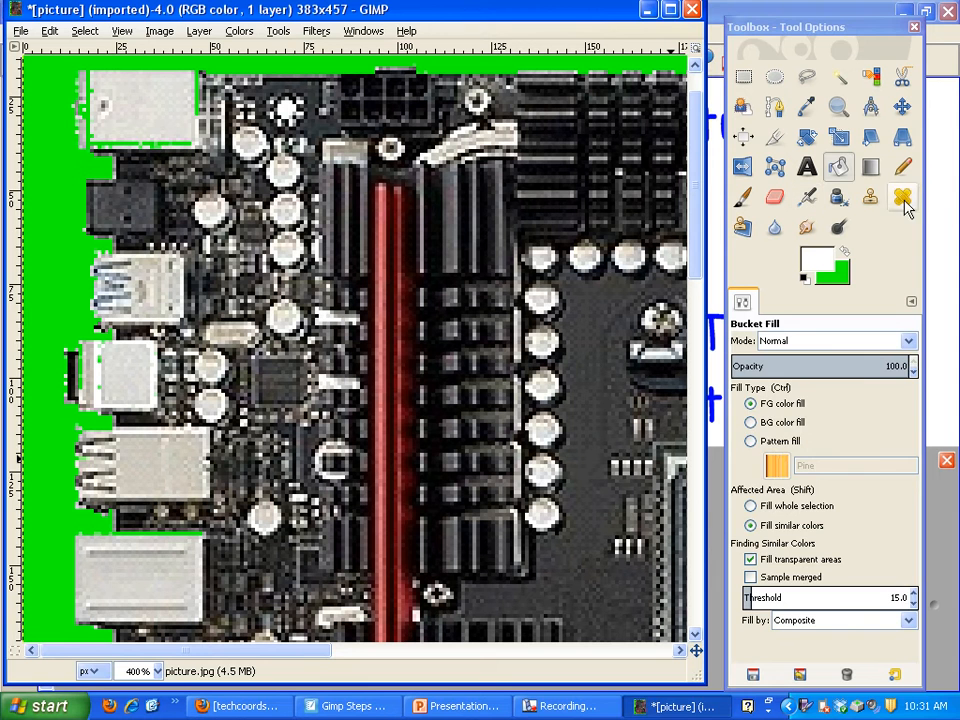
Cut the green outlines of the topmost and lower white connectors off from the background with the Pencil and bucket-fill them white.
click(902, 167)
drag(110, 534, 123, 532)
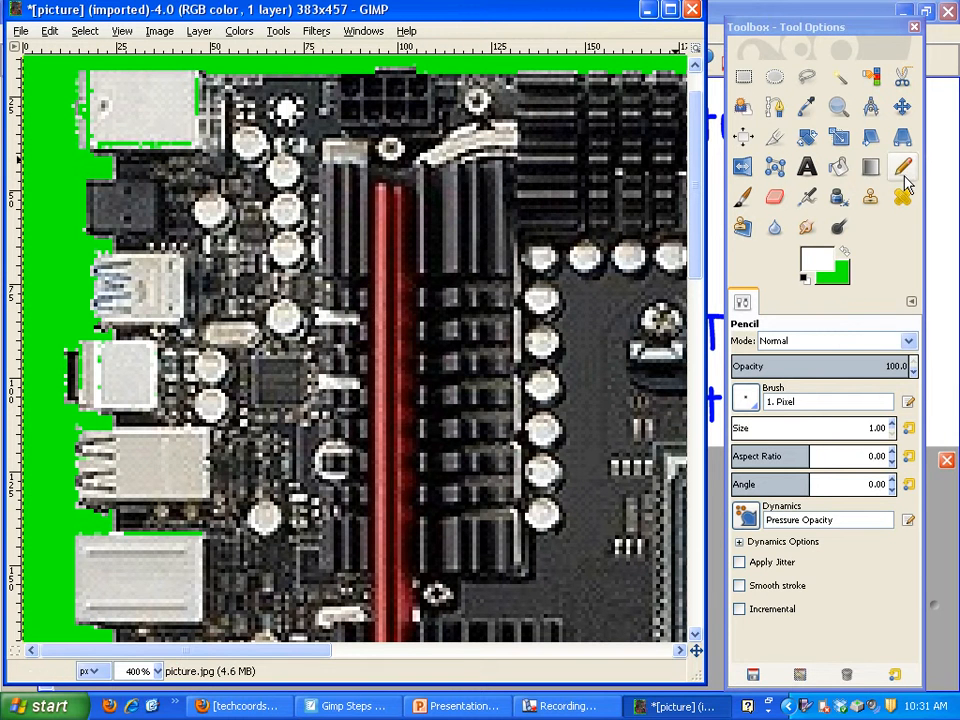
click(840, 170)
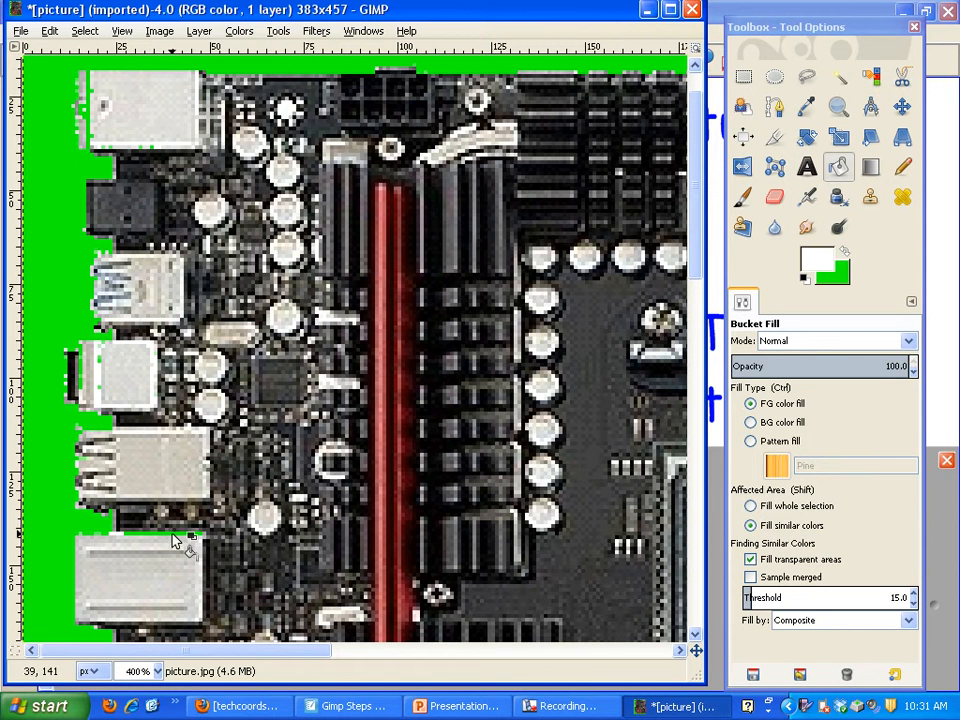
Remove the remaining green from the left sides of the topmost and small connectors with white Pencil strokes and Bucket Fill.
click(902, 167)
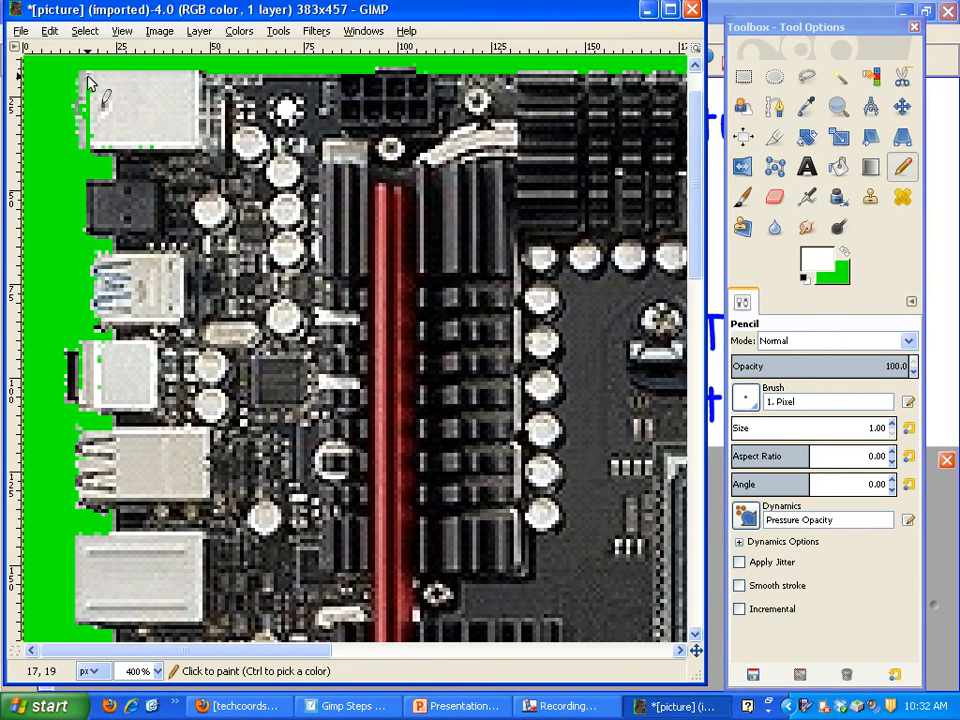
drag(90, 85, 93, 148)
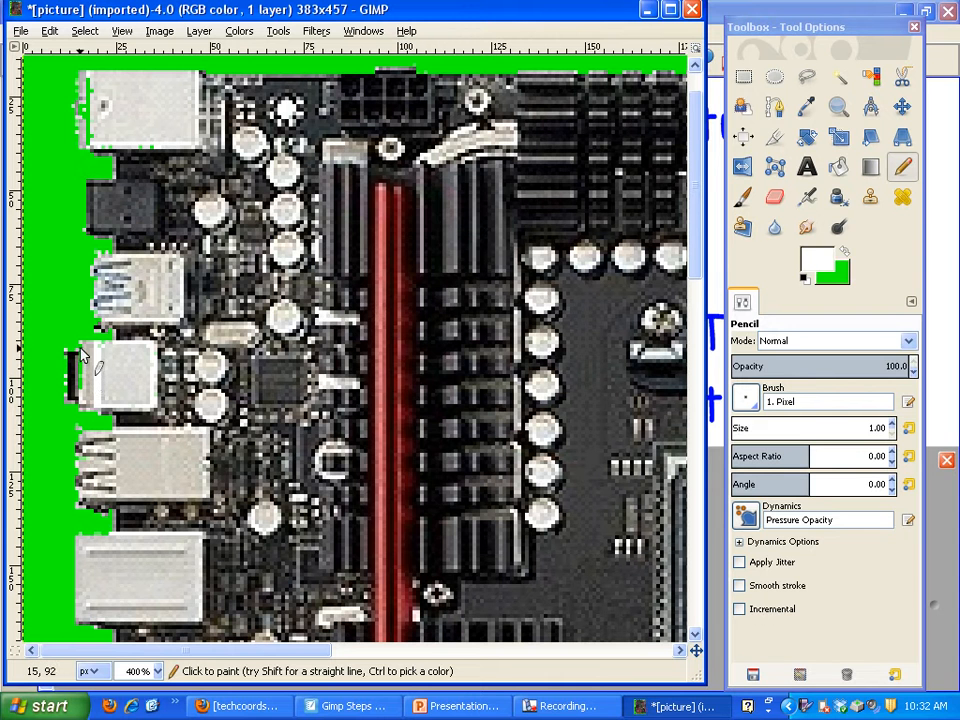
drag(80, 347, 80, 391)
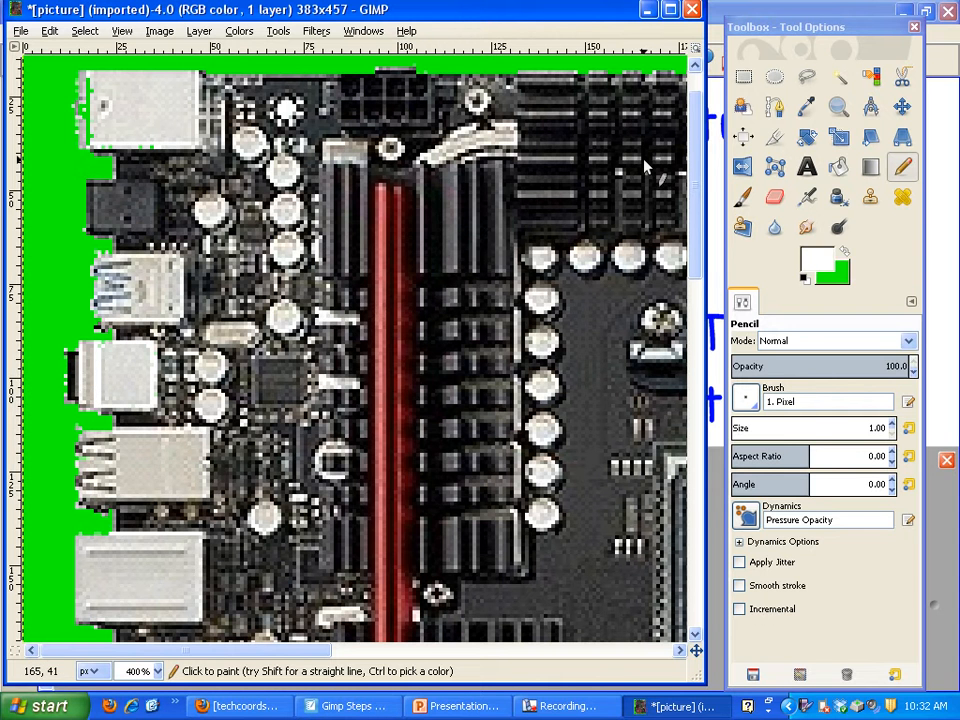
click(838, 167)
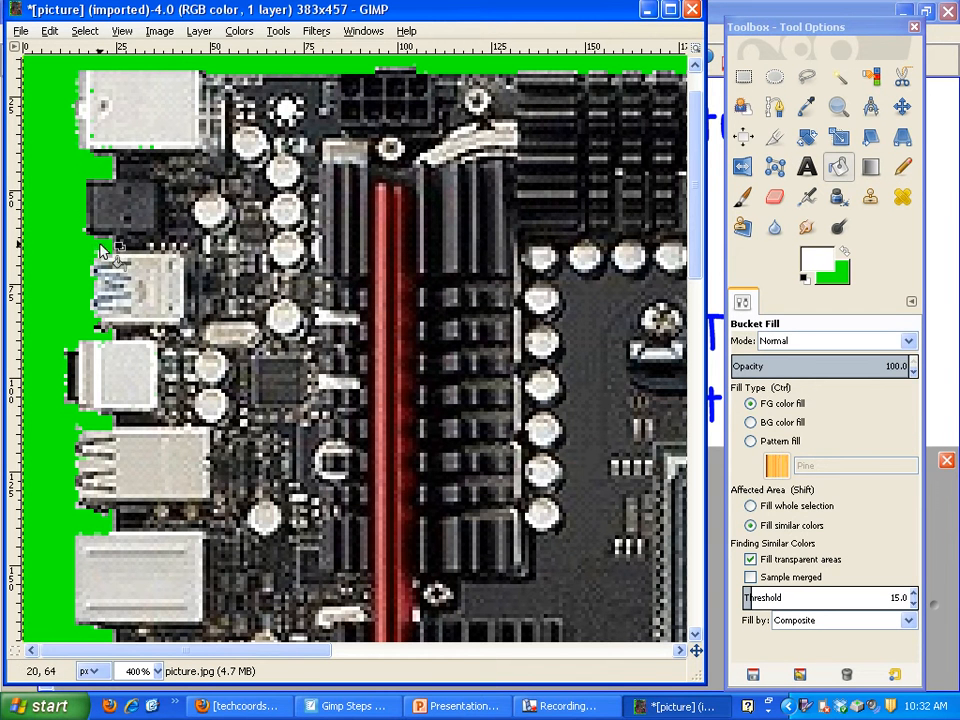
click(76, 394)
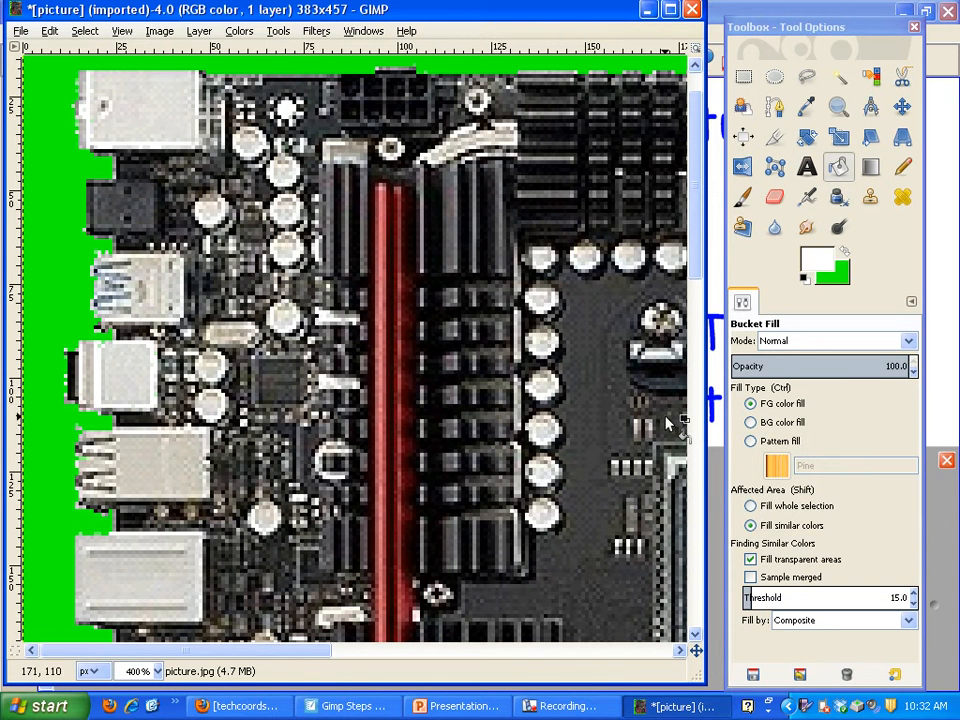
Return the picture to 1:1 (100%) zoom to view the whole board.
click(122, 31)
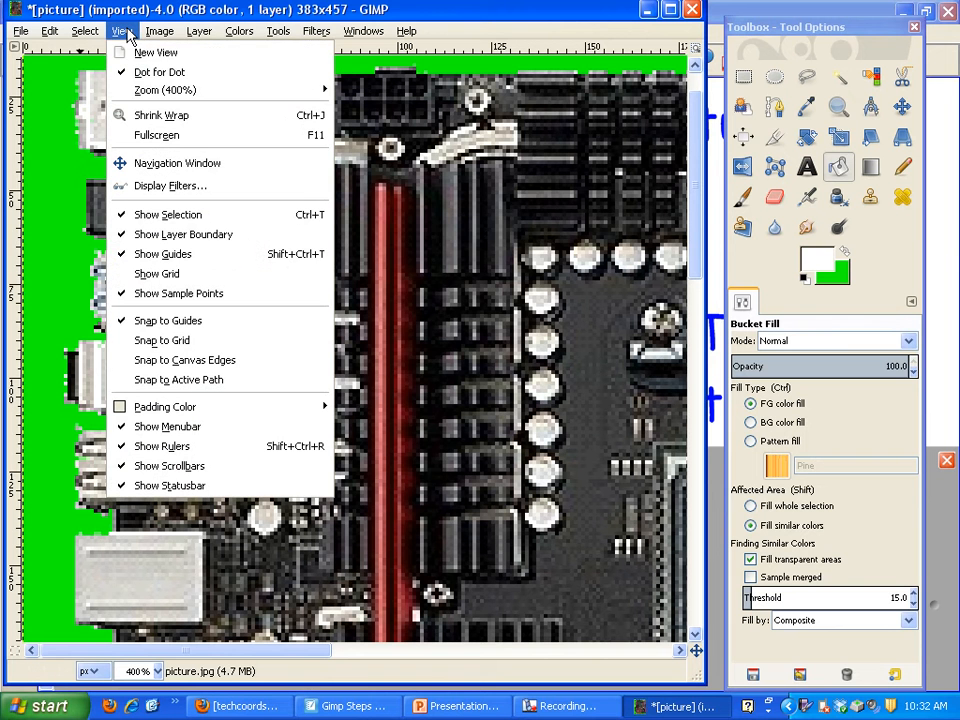
mouse_move(165, 89)
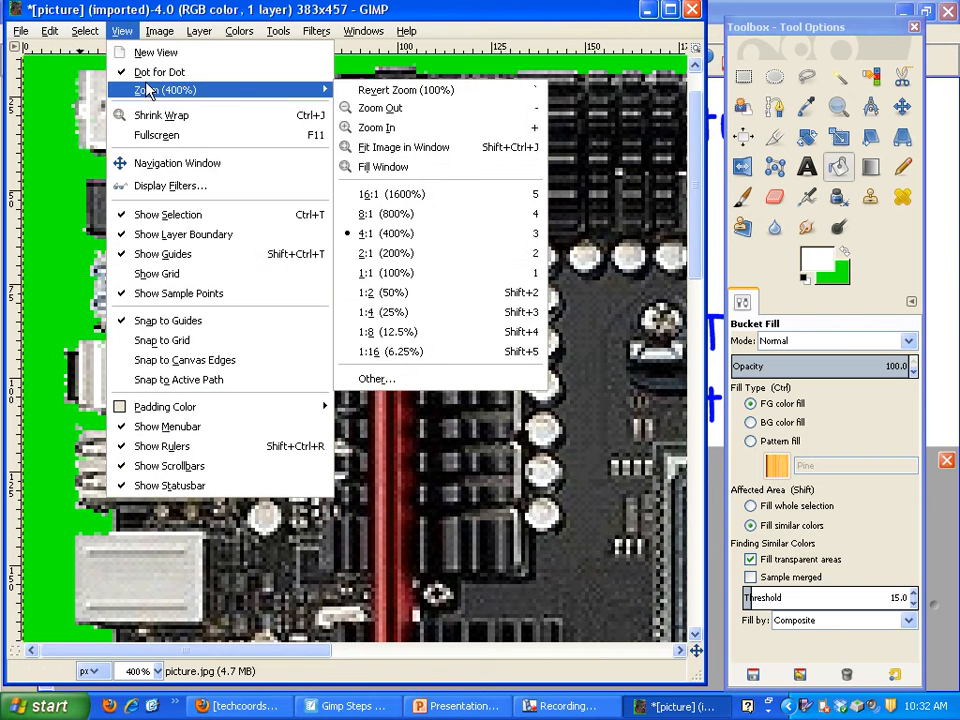
click(388, 273)
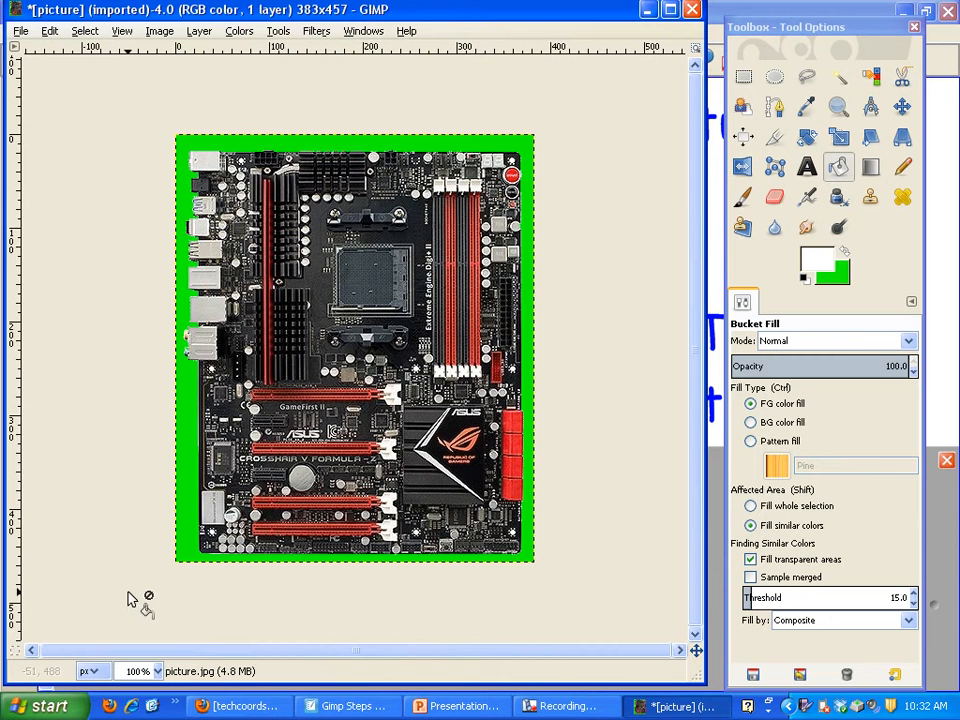
Switch to the Gimp Steps page in SMART Notebook and lower the screen shade to reveal steps 6 and 7.
click(363, 691)
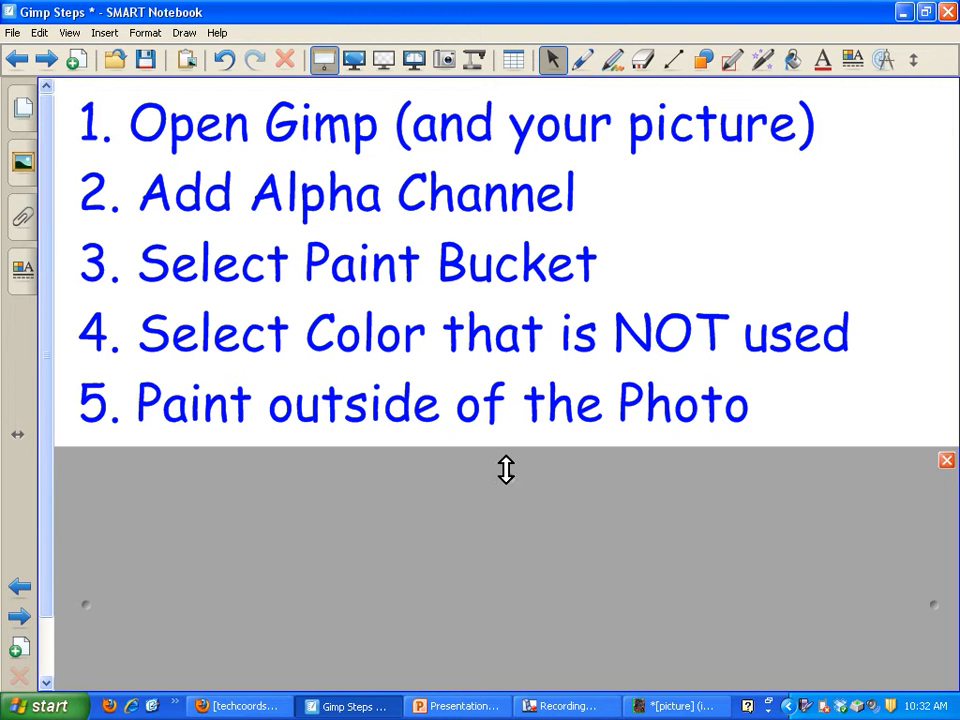
drag(506, 469, 507, 606)
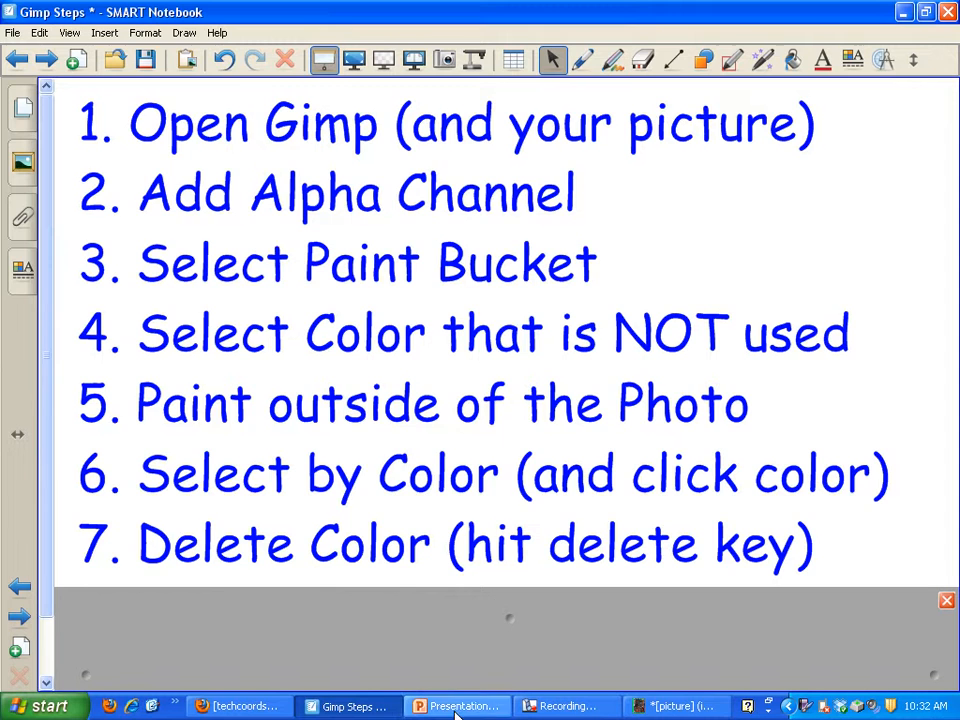
Switch back to GIMP, select the green background with Select by Color and delete it.
click(690, 705)
click(88, 32)
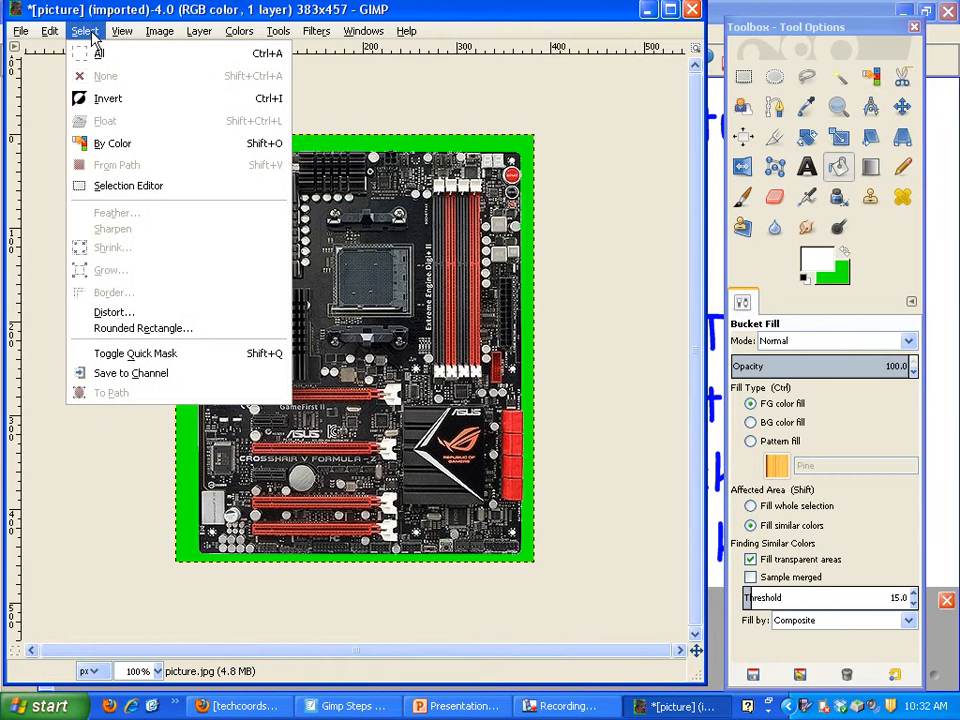
click(106, 143)
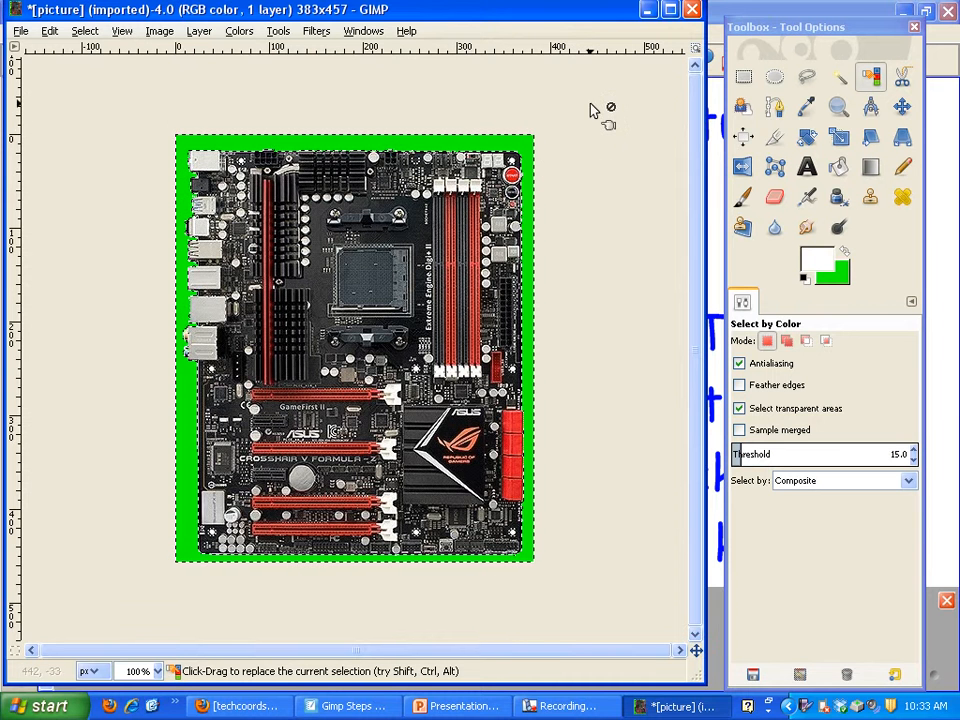
key(Delete)
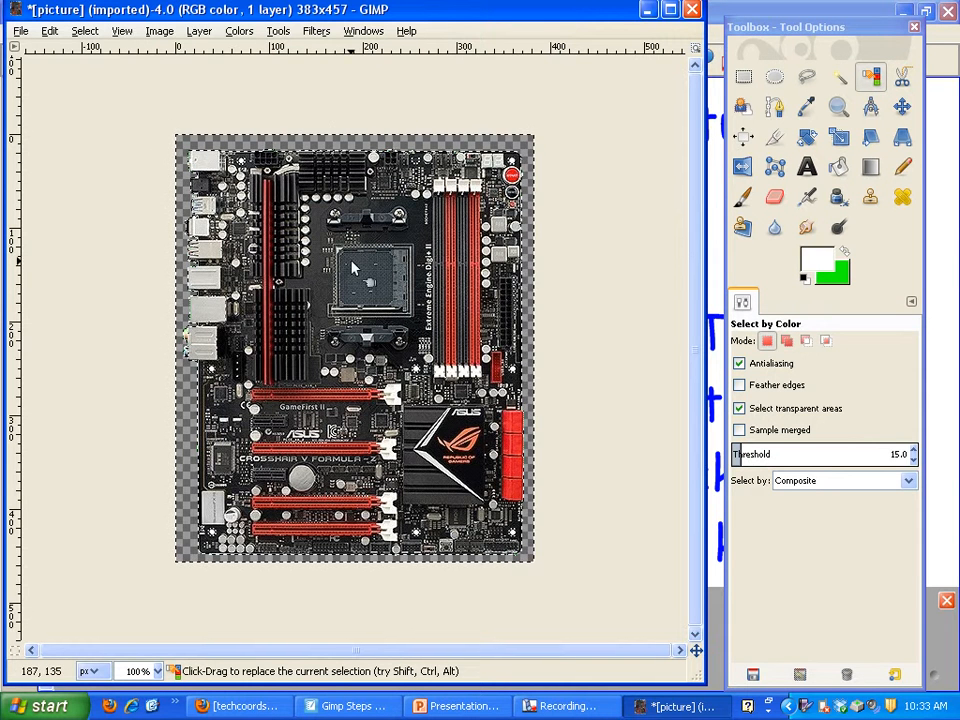
Switch to the Gimp Steps page in SMART Notebook and lower the screen shade to reveal step 8.
click(345, 706)
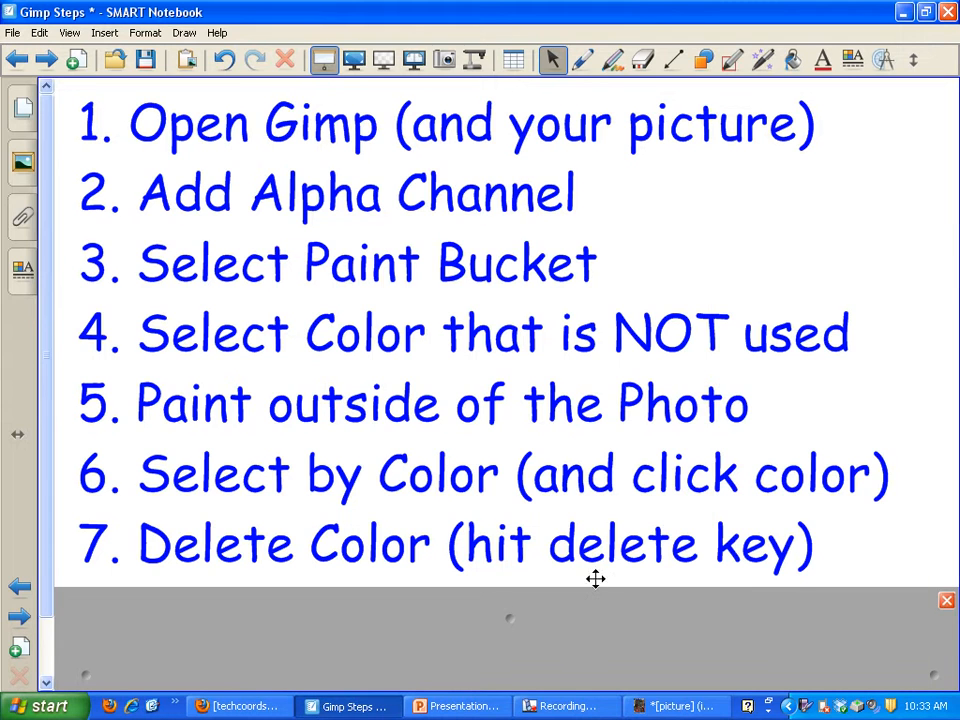
drag(595, 578, 511, 683)
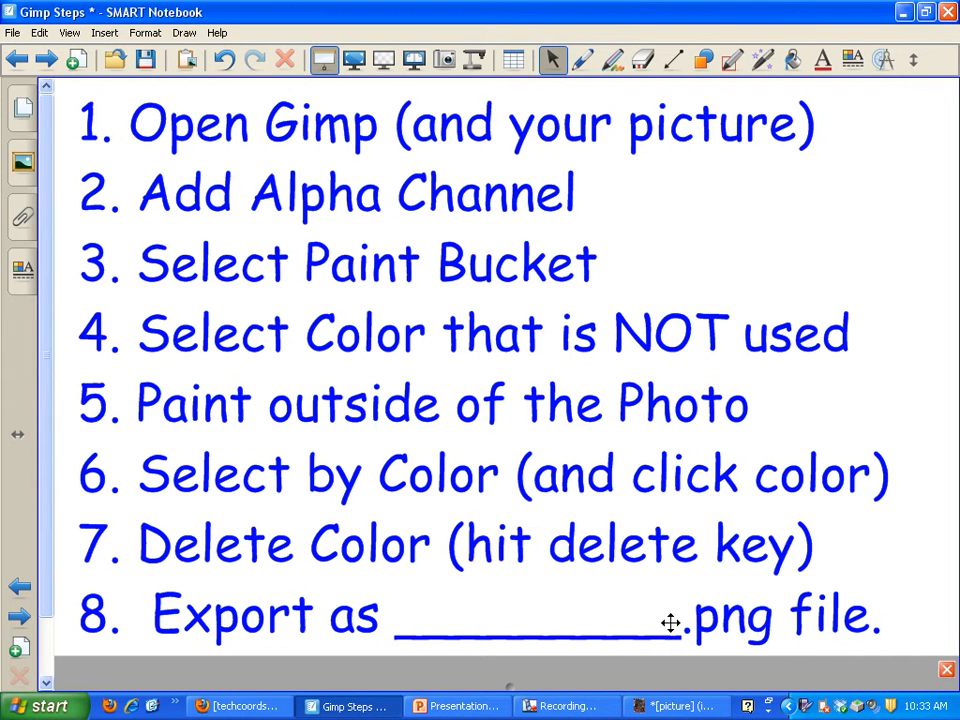
Switch back to GIMP and export the image to the Desktop as picture.png with the default PNG options, replacing the existing file.
click(676, 706)
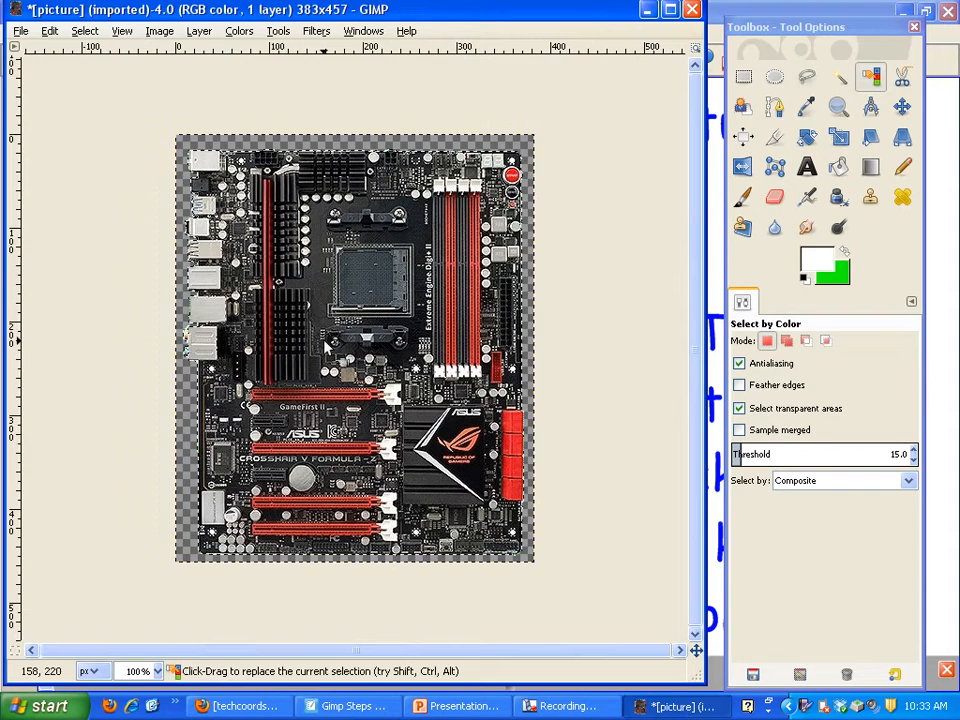
click(19, 32)
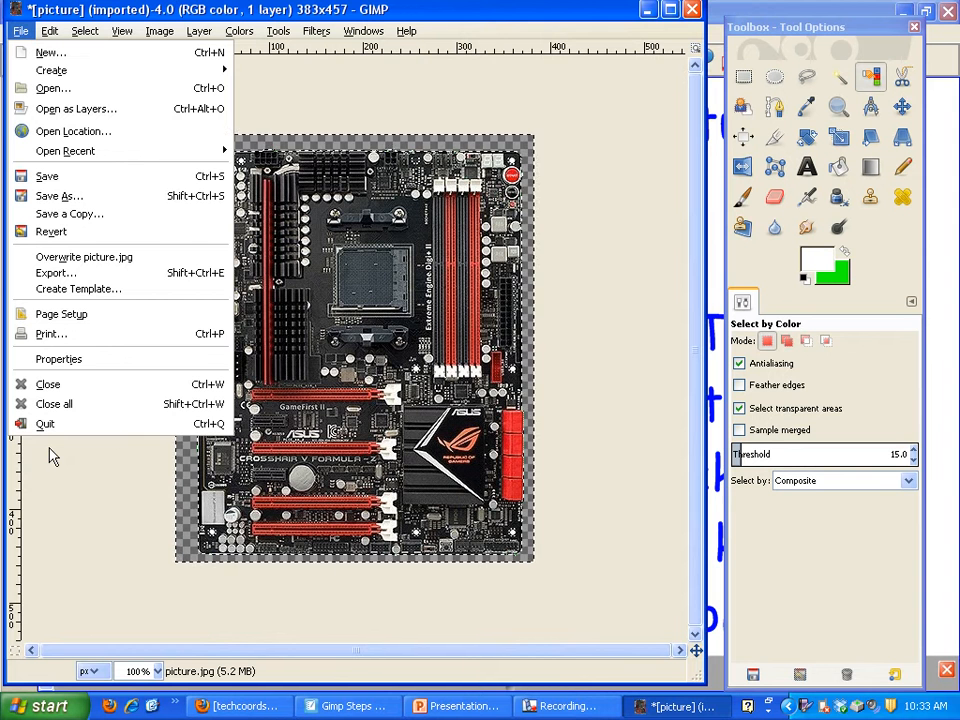
click(86, 272)
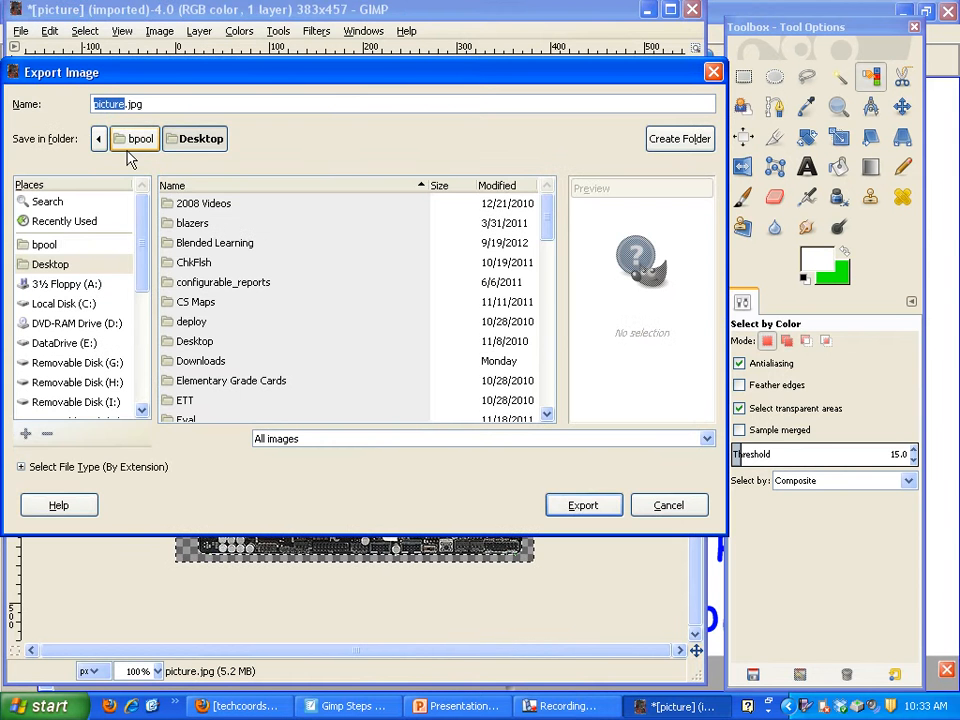
double_click(152, 104)
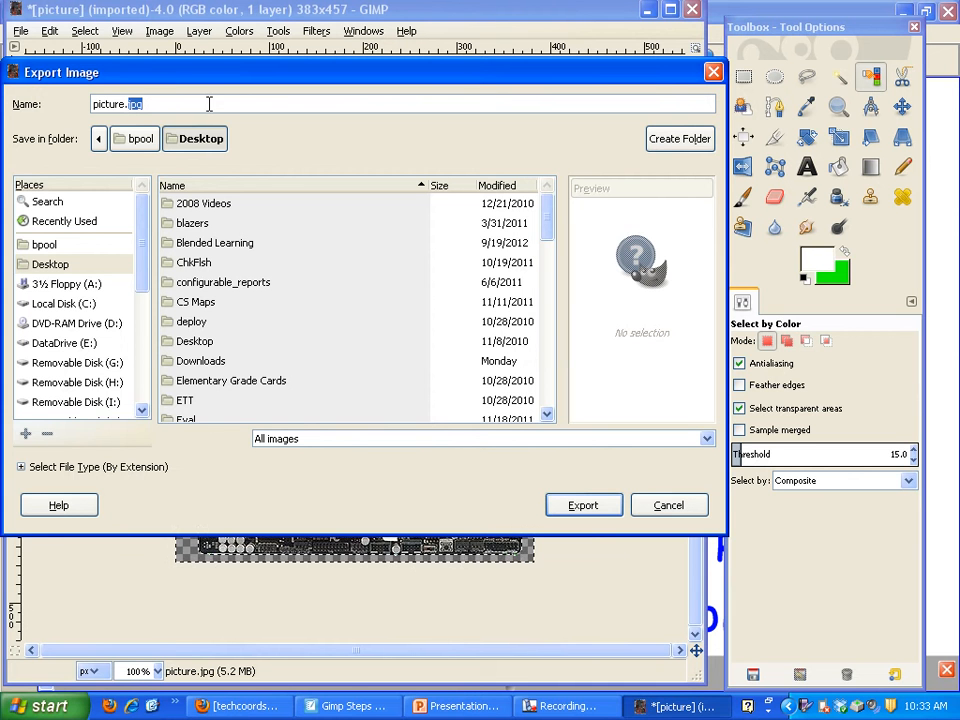
text(pn)
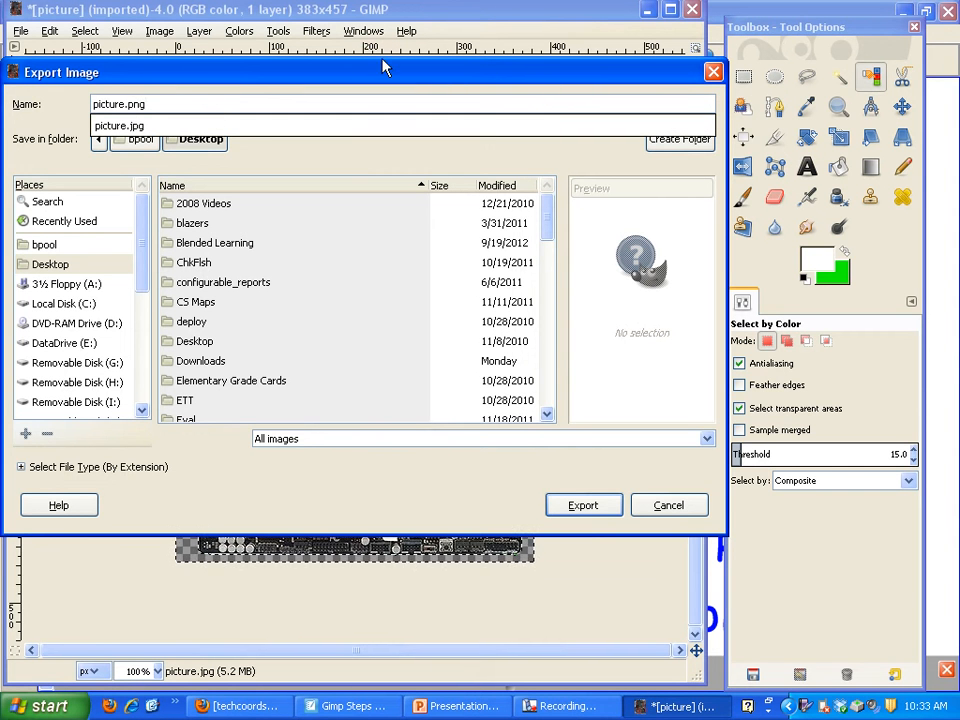
click(395, 409)
click(599, 505)
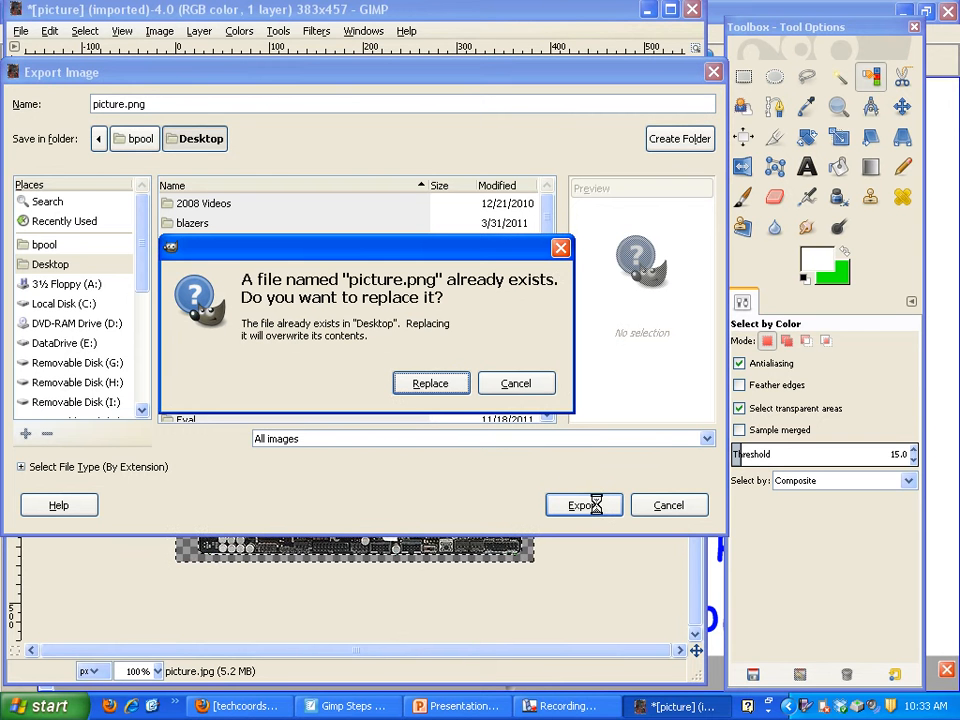
click(431, 384)
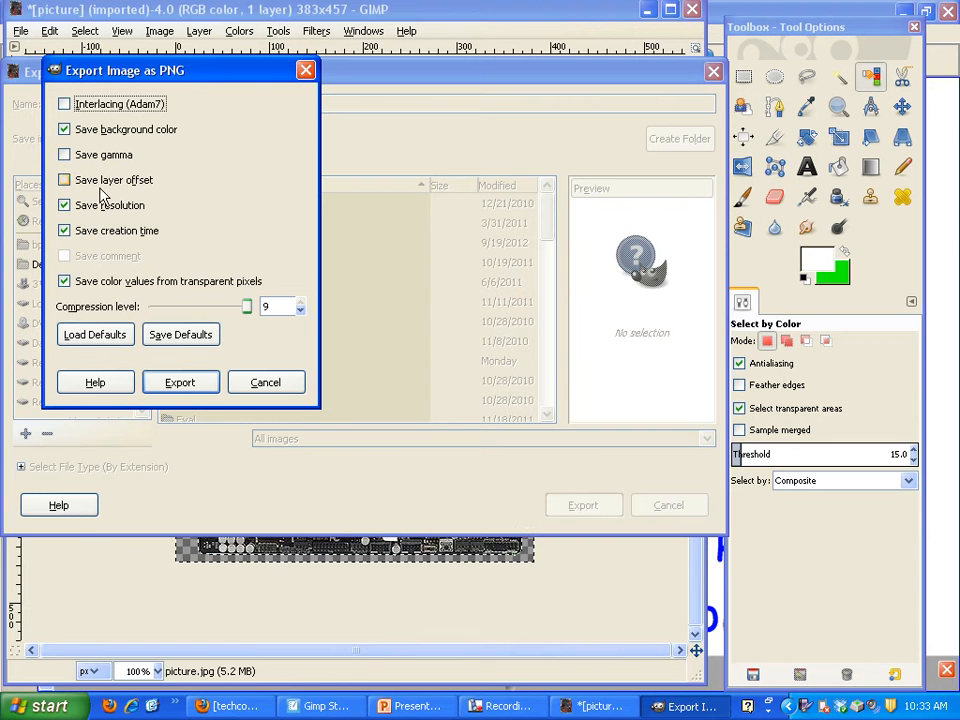
click(181, 385)
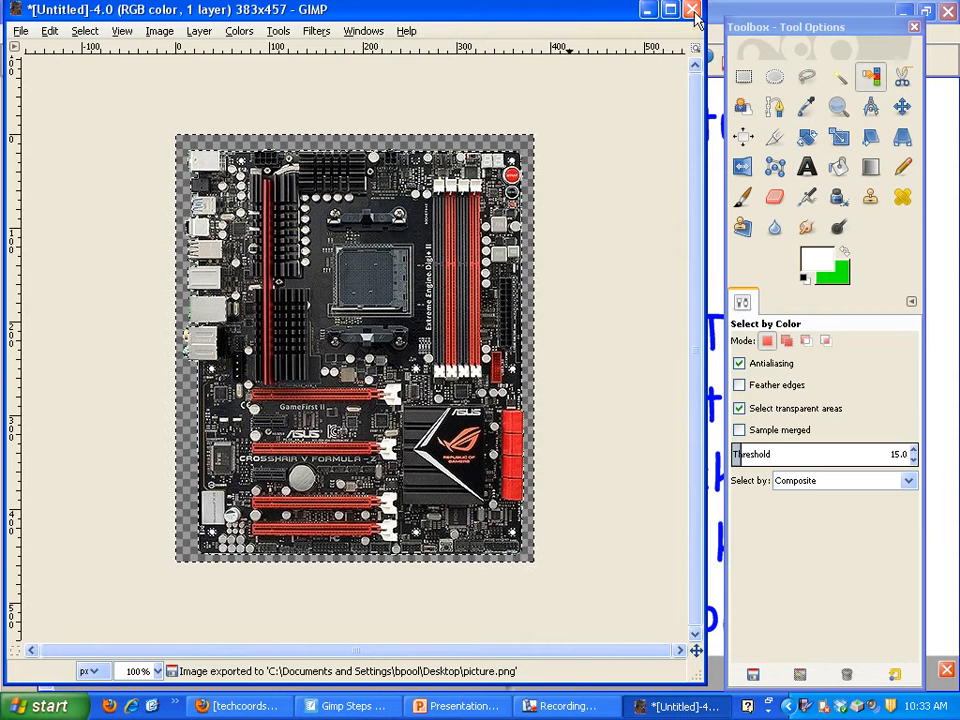
Close all open images and discard the unsaved changes.
click(20, 31)
click(80, 403)
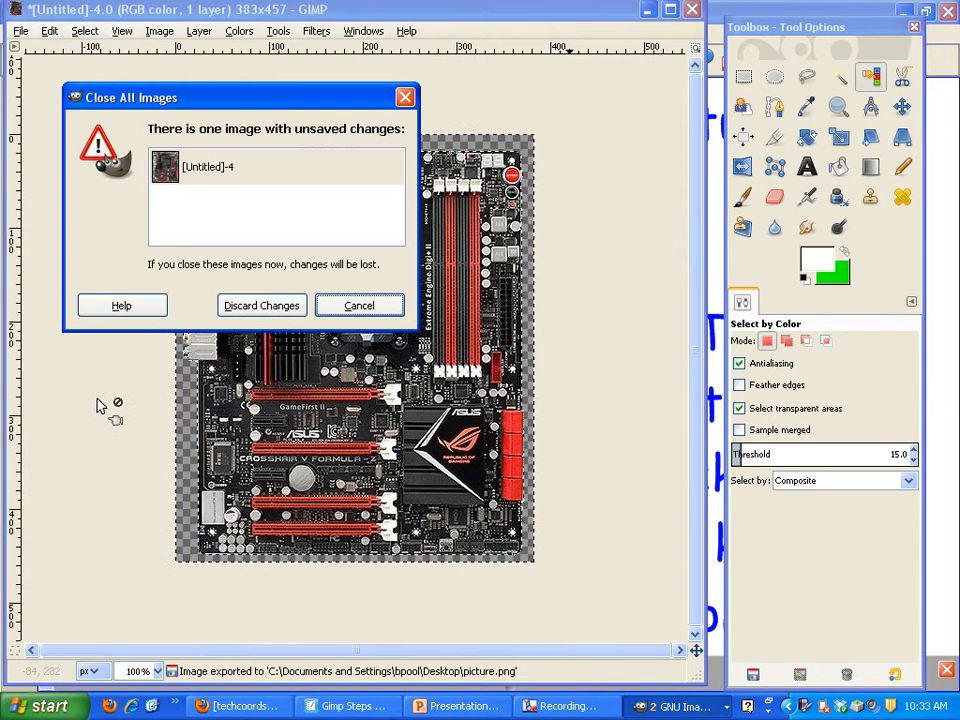
click(265, 306)
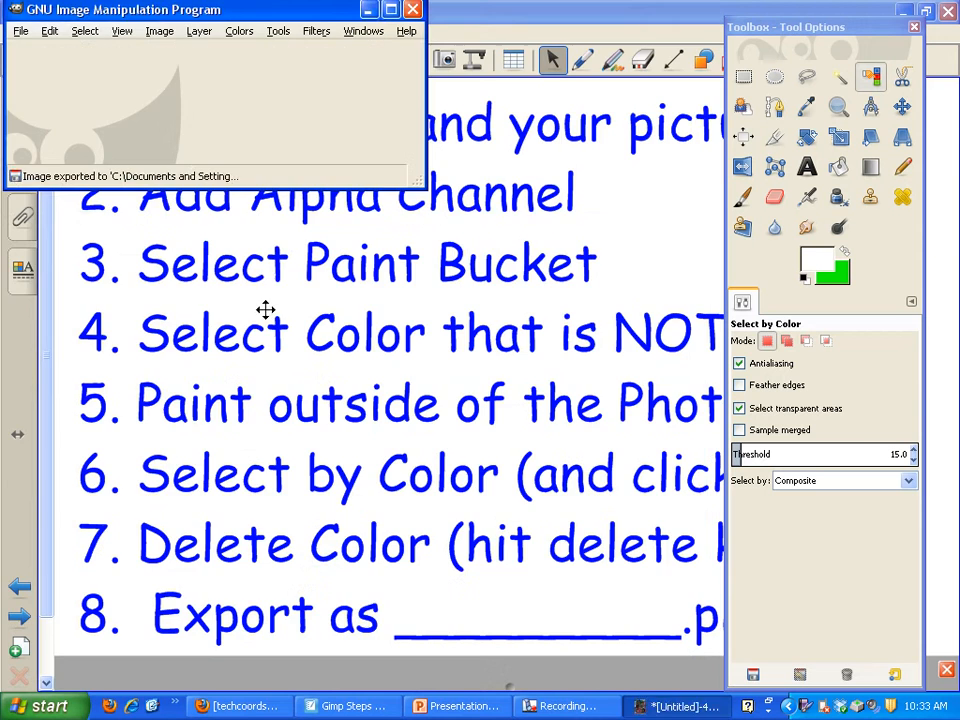
Switch to the PowerPoint presentation and insert the exported picture.png from the Desktop on slide 2.
click(455, 706)
click(111, 208)
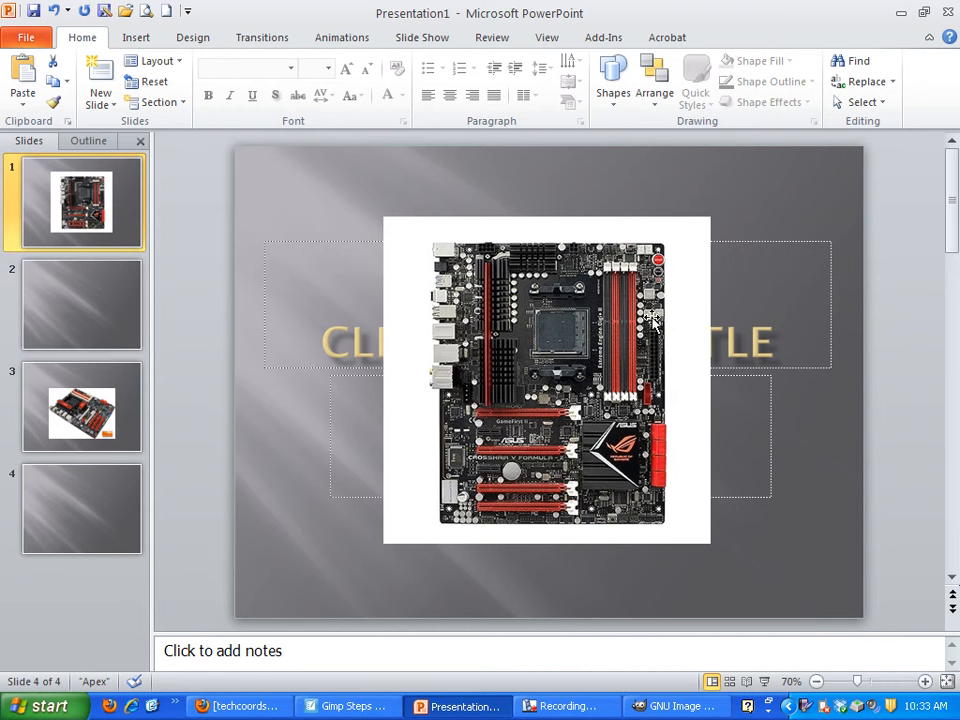
click(39, 294)
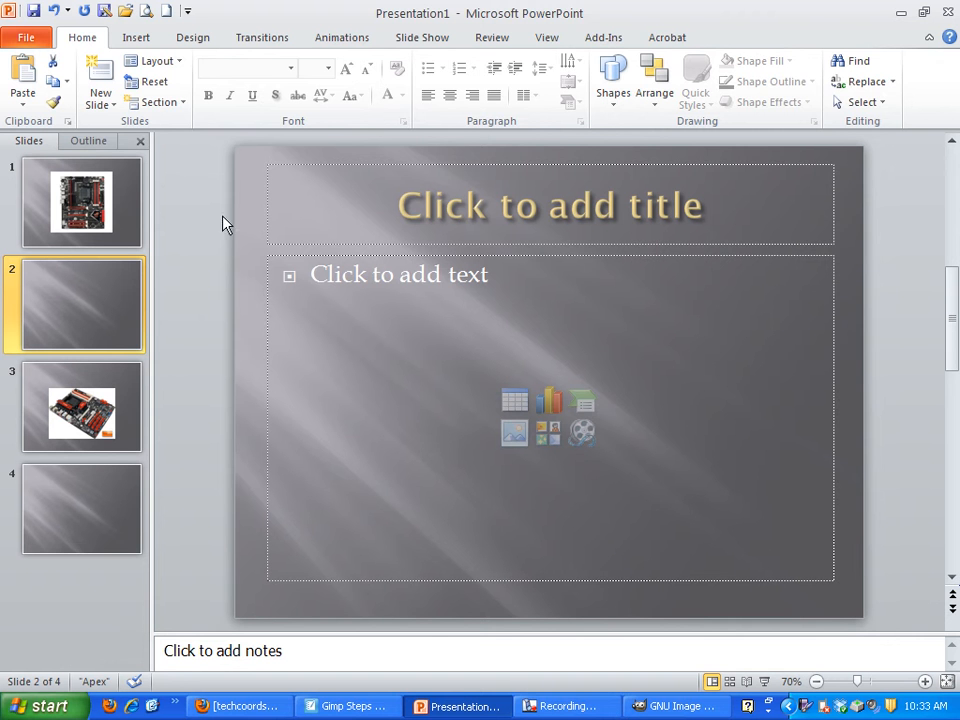
click(133, 38)
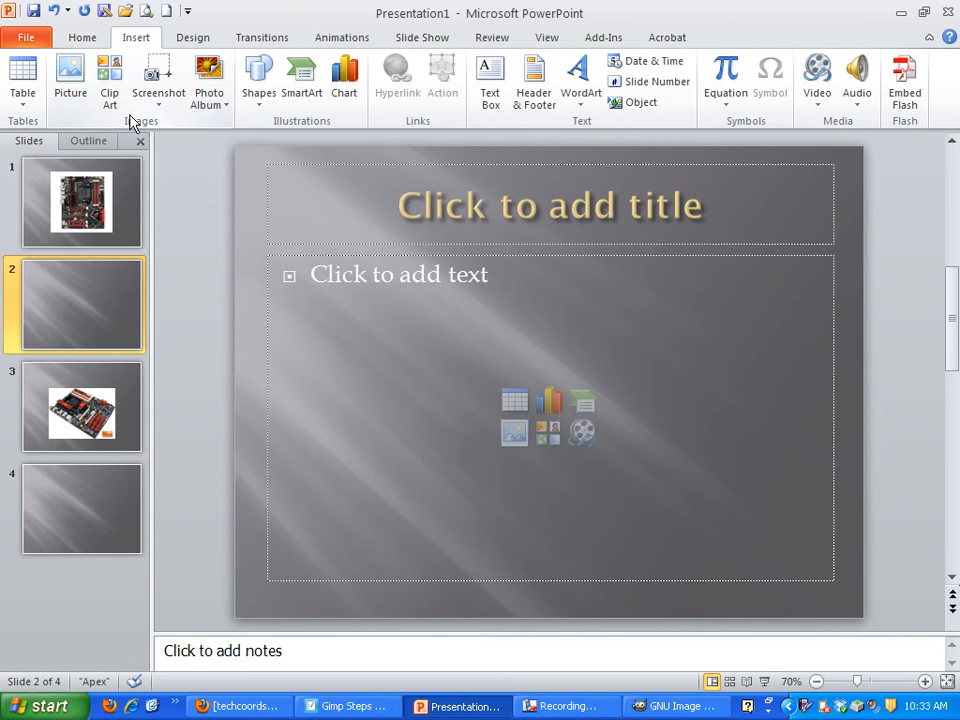
click(86, 86)
scroll(825, 392, down, 10)
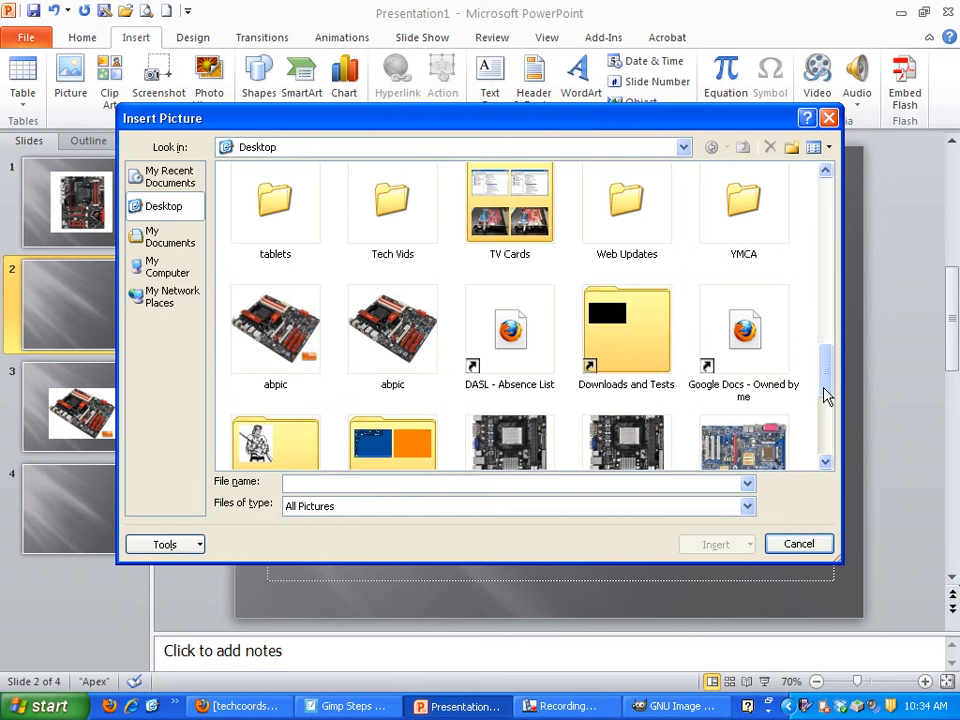
scroll(827, 400, down, 5)
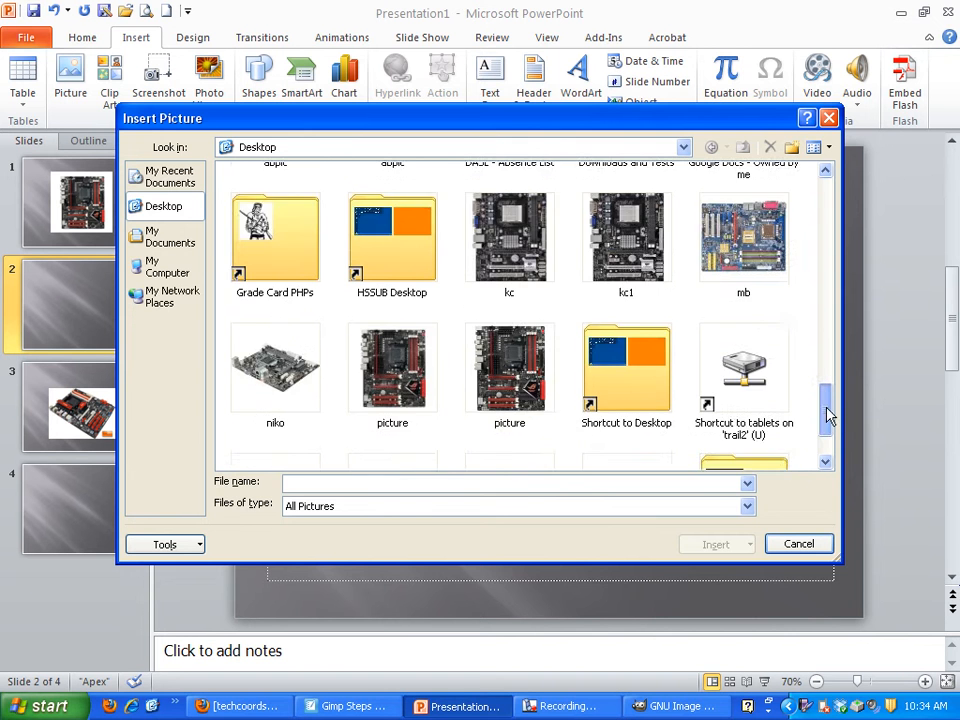
click(512, 279)
click(712, 546)
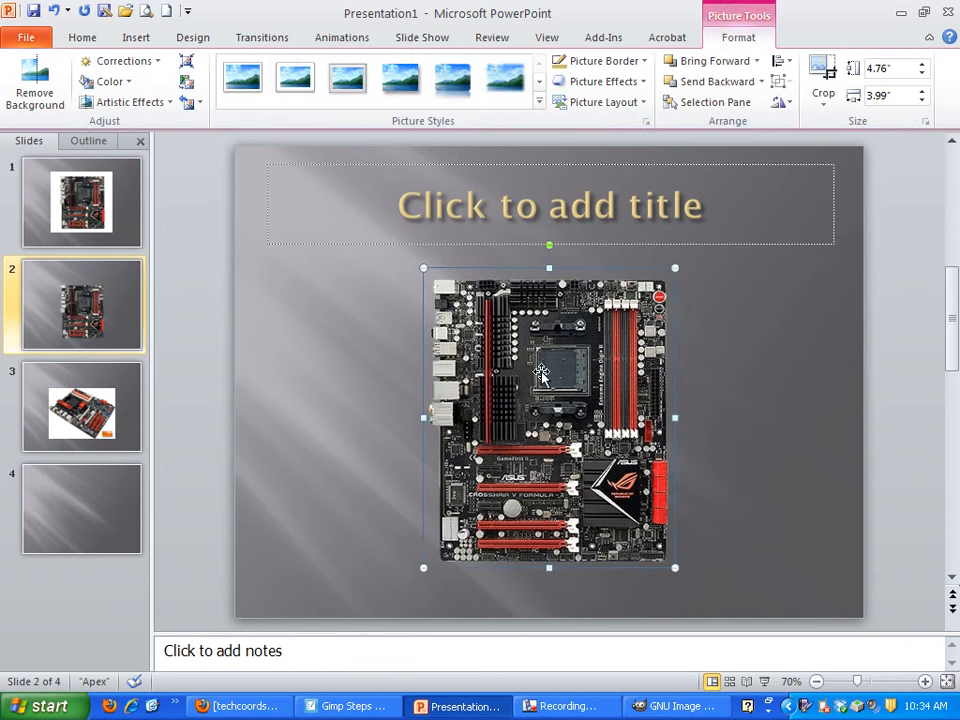
Compare the original motherboard picture on slide 1 with the transparent version on slide 2.
click(75, 205)
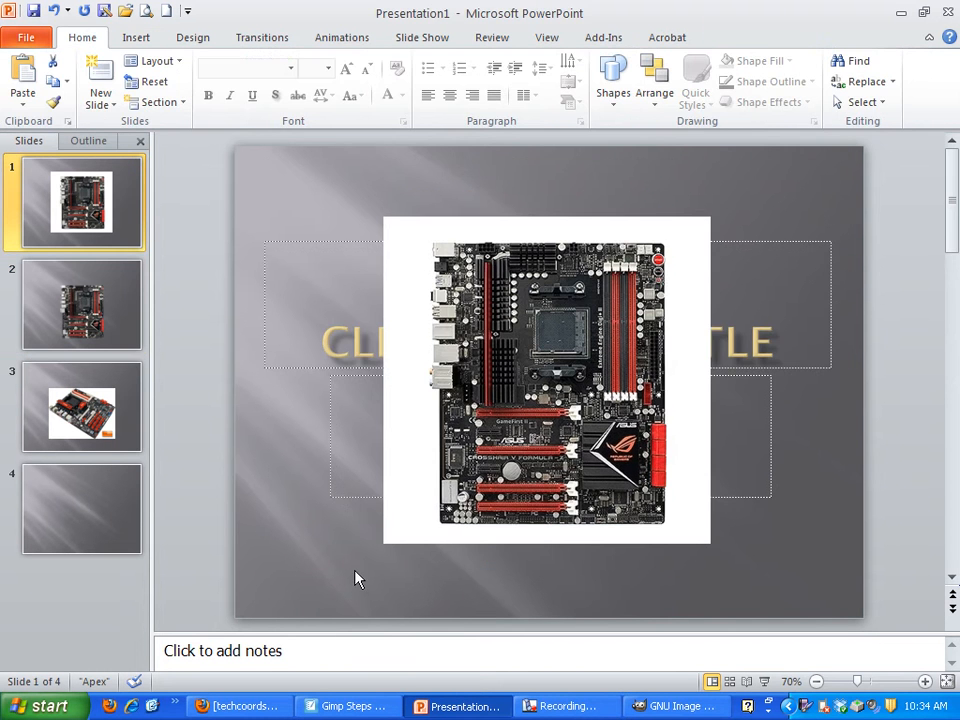
key(Down)
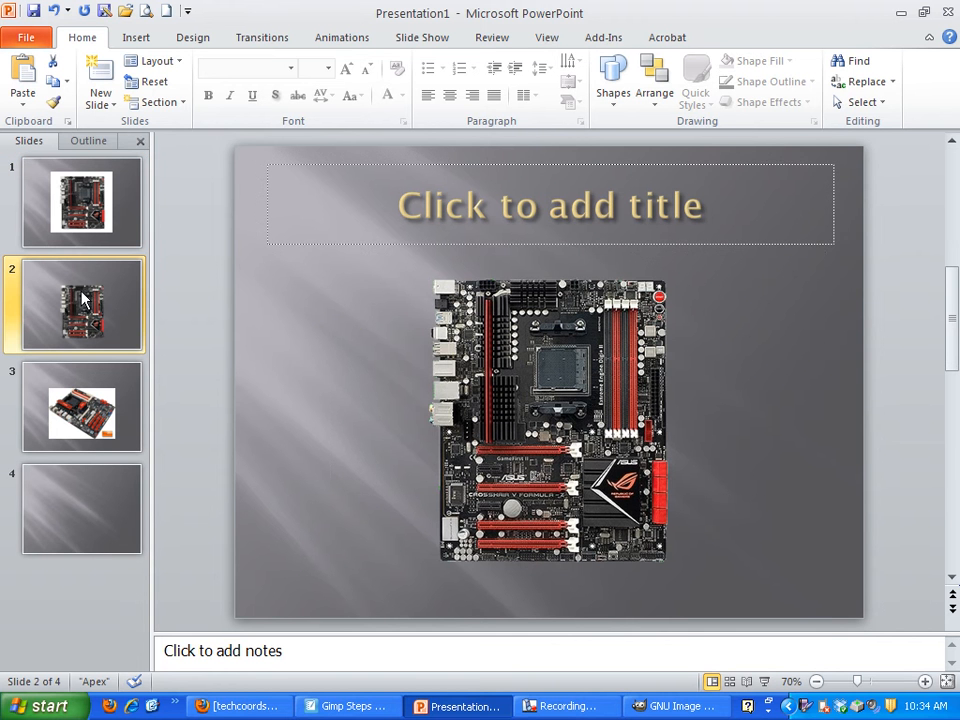